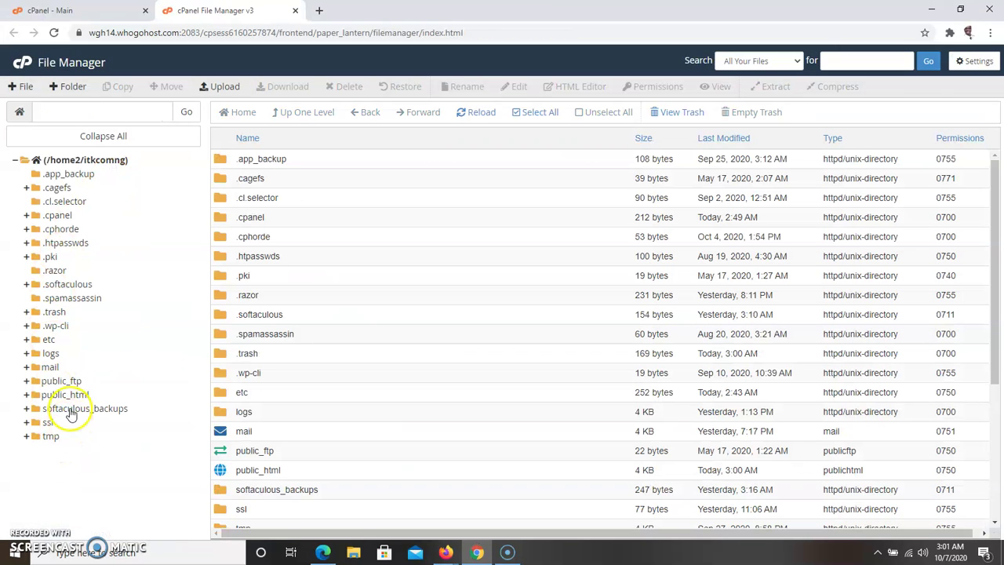
Select public_html in the File Manager folder tree to list its folders and files.
click(63, 394)
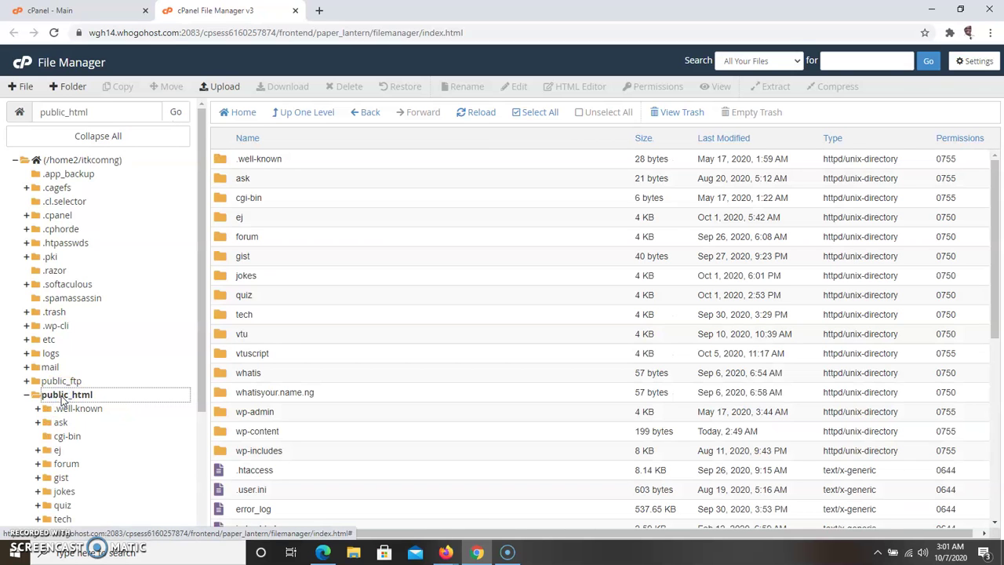
click(63, 398)
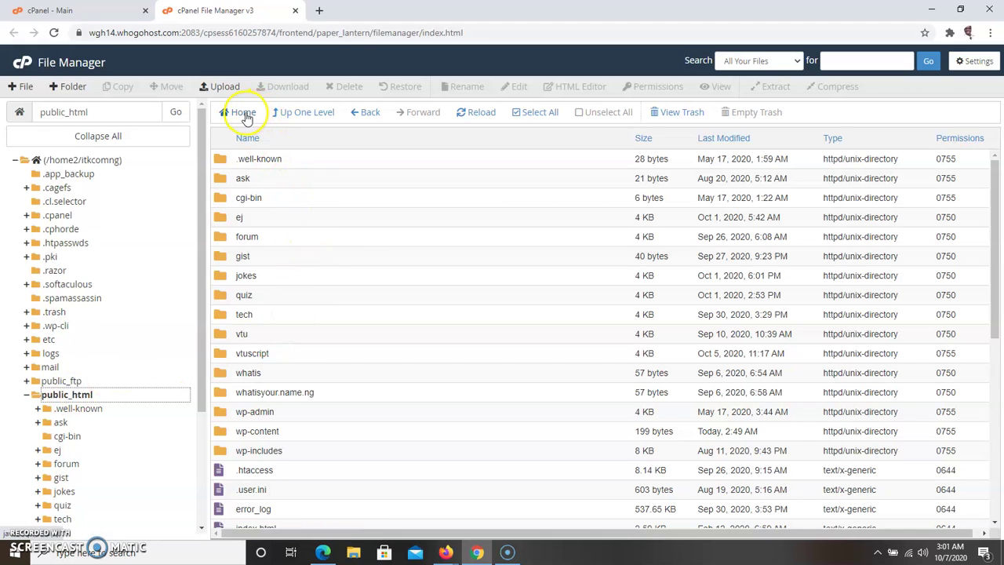
click(312, 121)
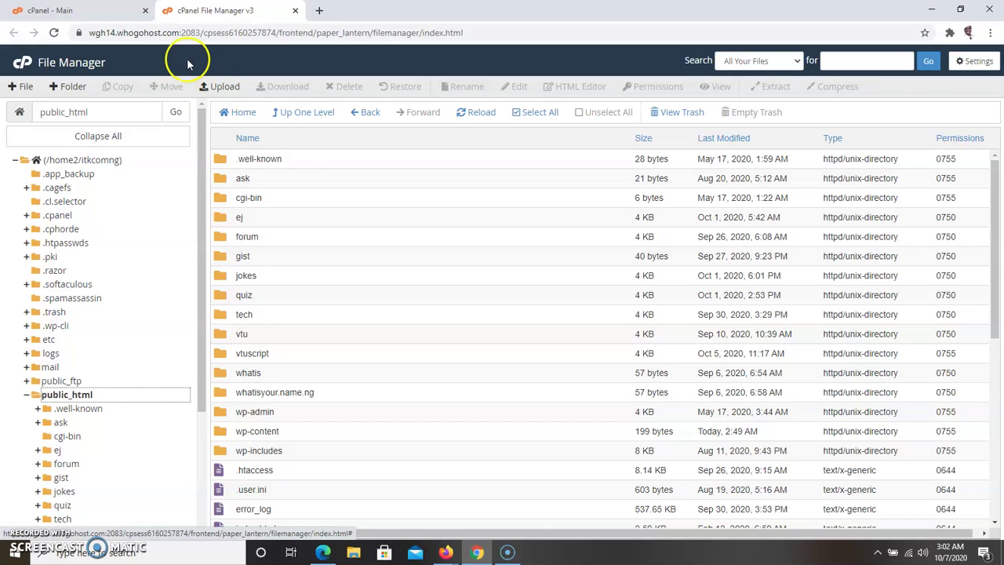
click(233, 87)
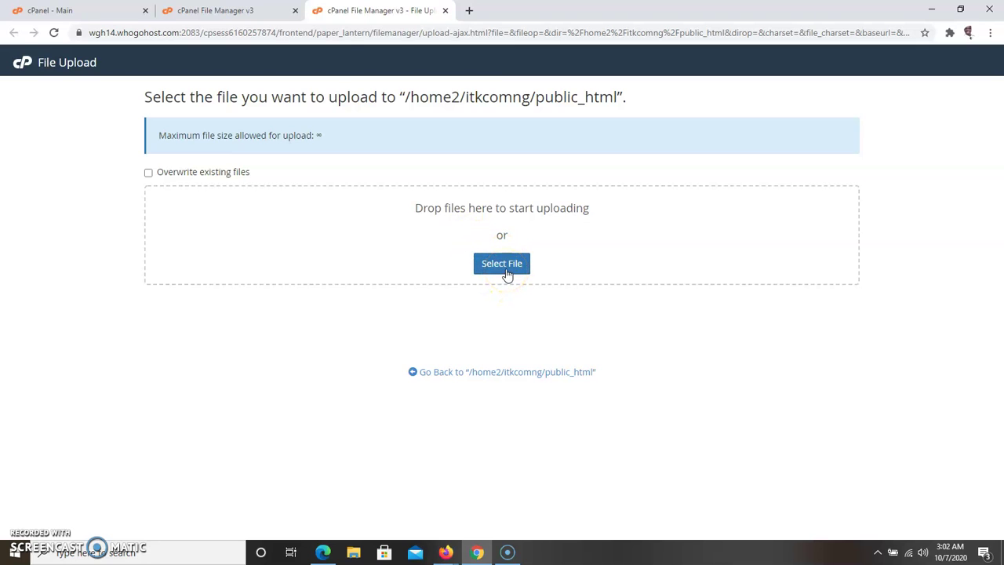
click(510, 270)
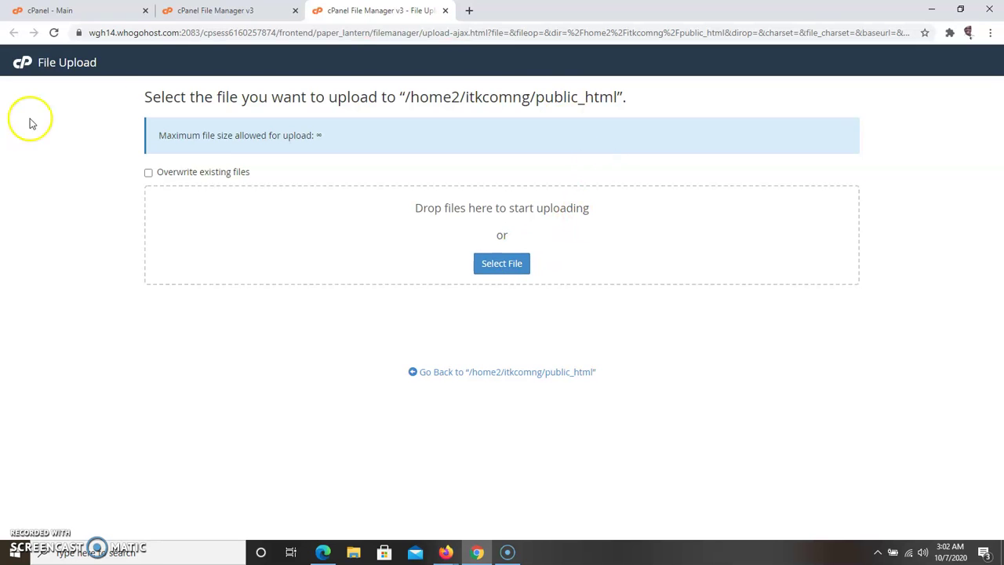
click(213, 17)
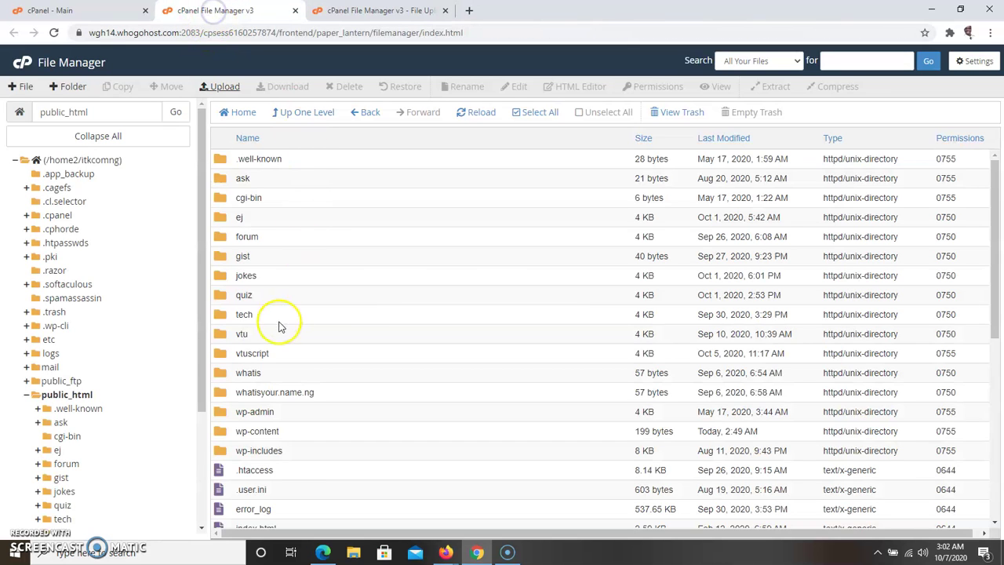
Open the vtuscript folder inside public_html to list its WordPress files and folders.
scroll(275, 326, down, 1)
scroll(276, 328, down, 2)
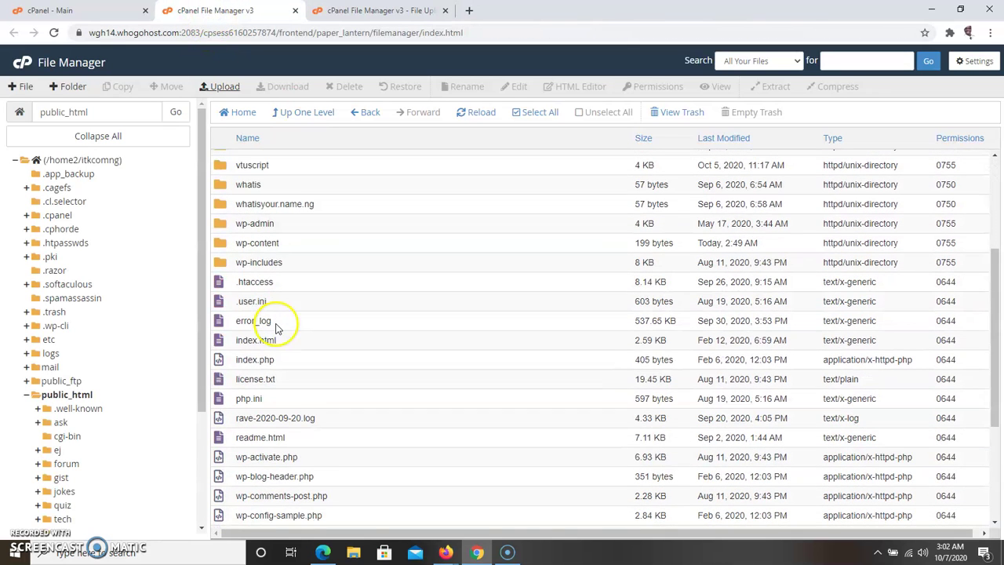
scroll(275, 328, up, 3)
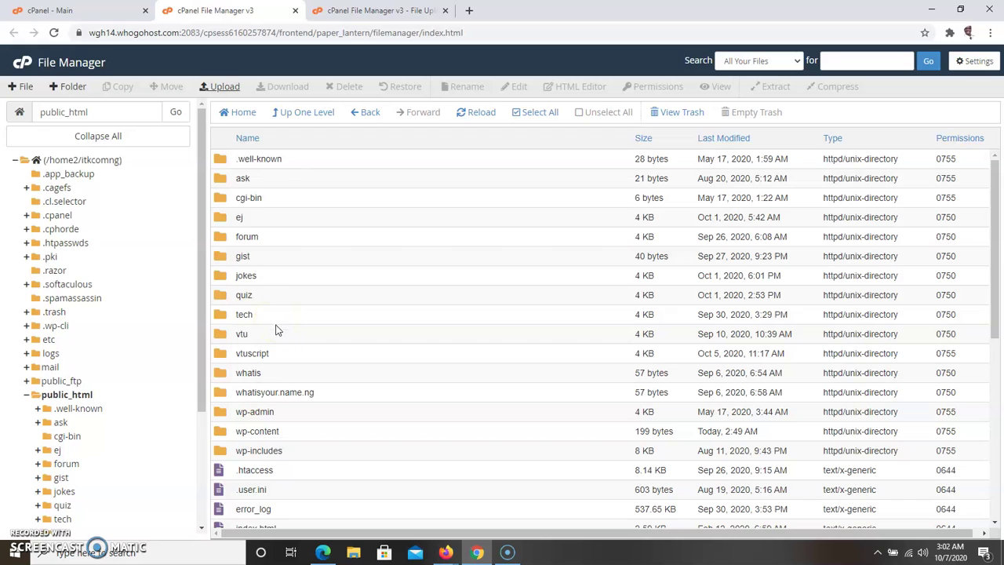
click(284, 355)
double_click(284, 355)
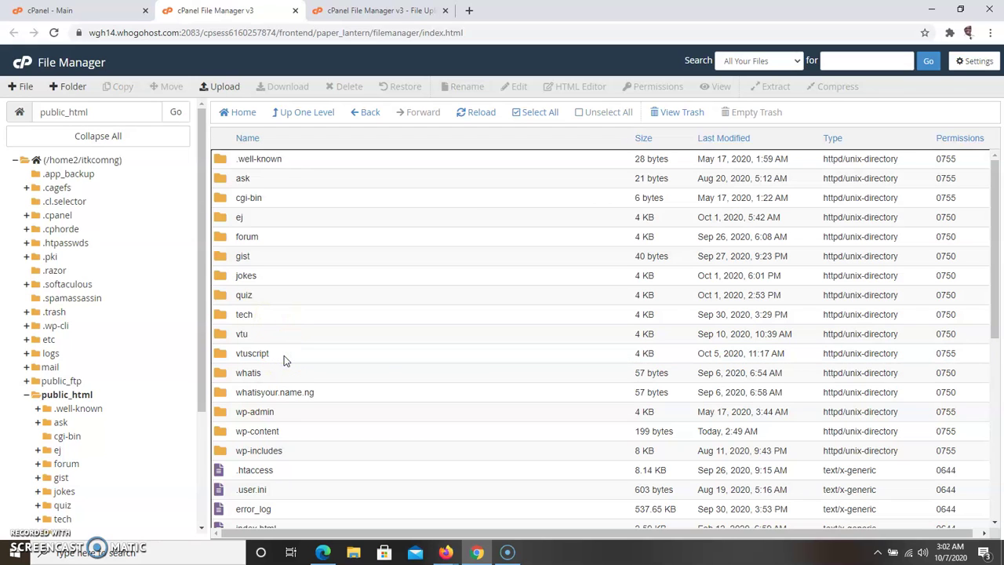
double_click(284, 355)
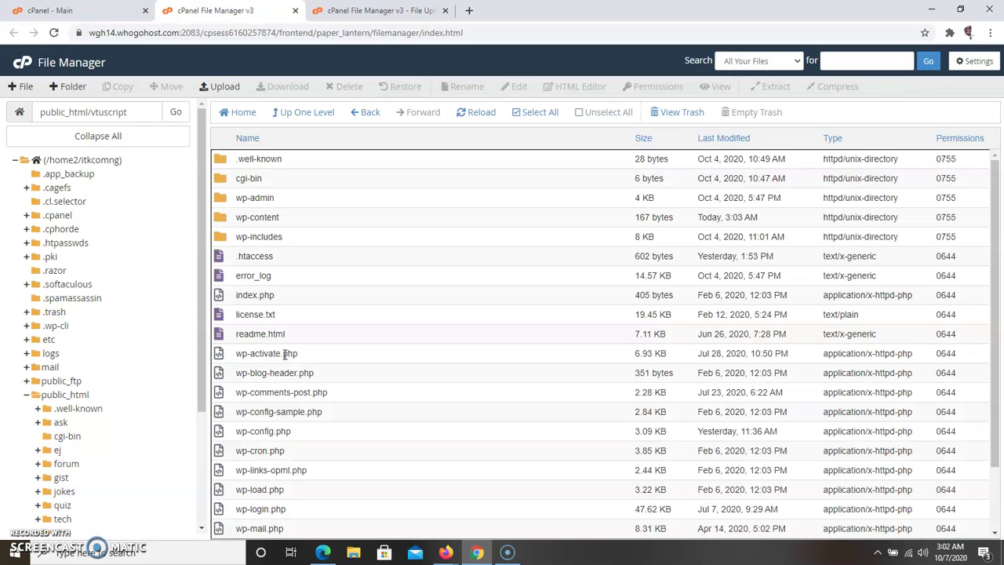
scroll(286, 346, down, 1)
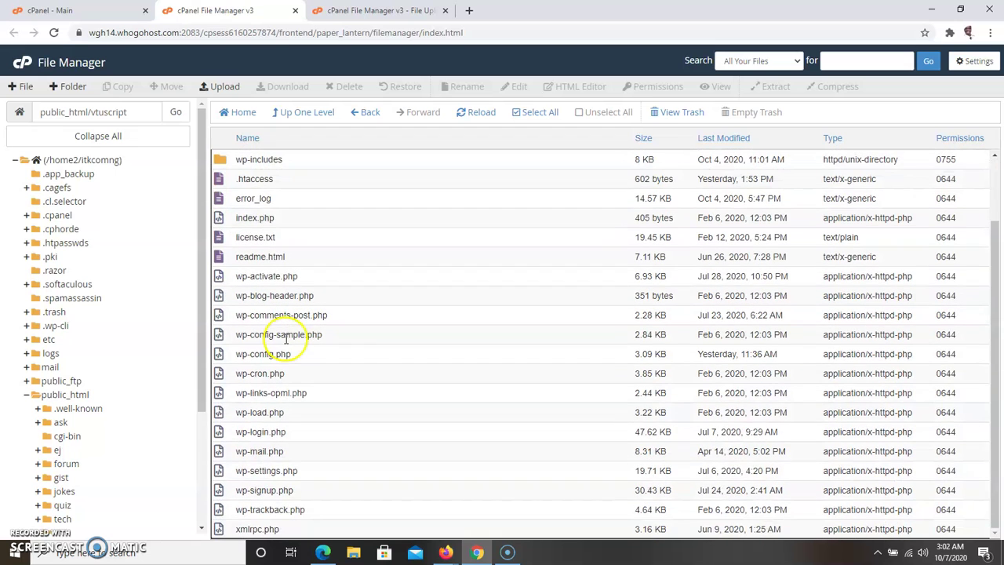
scroll(285, 339, up, 2)
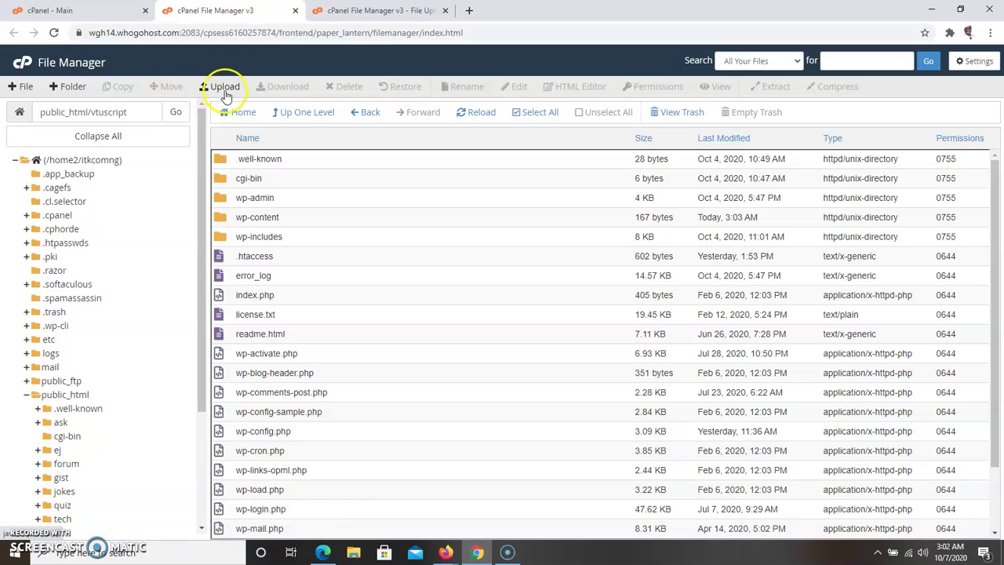
Upload VirtualPrenuerClient.zip (30.77 MB) into public_html/vtuscript until it reaches 100%.
click(224, 88)
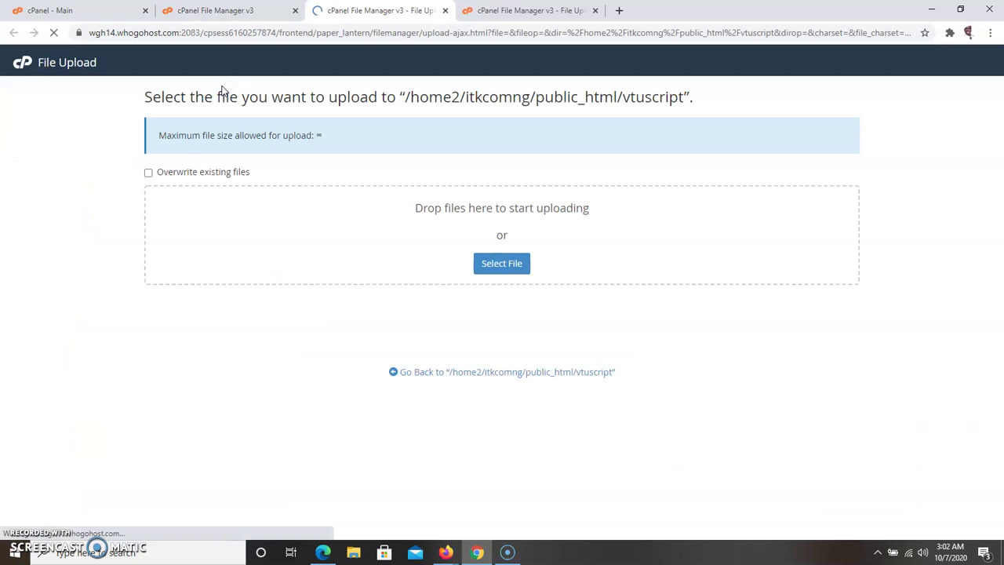
click(490, 268)
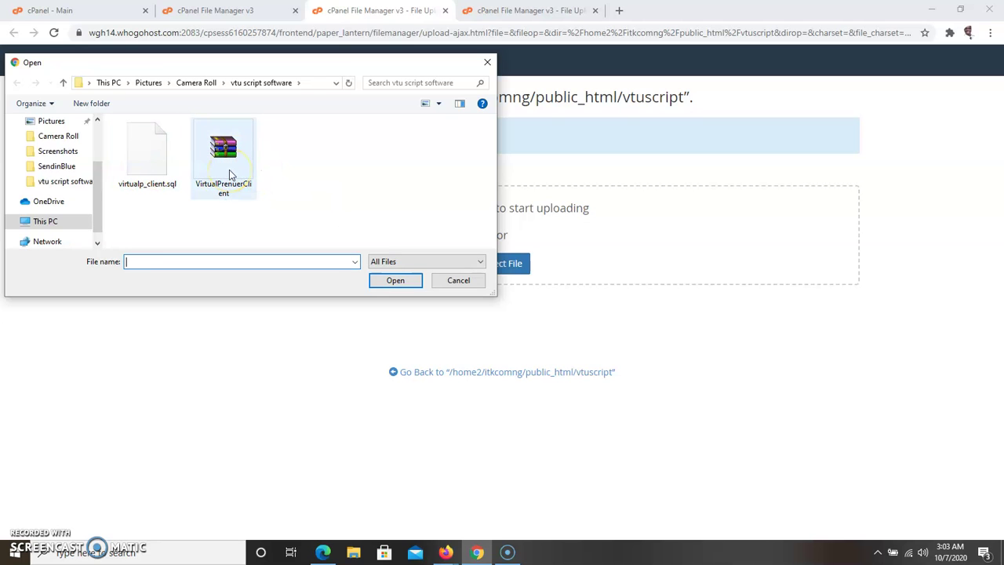
click(229, 170)
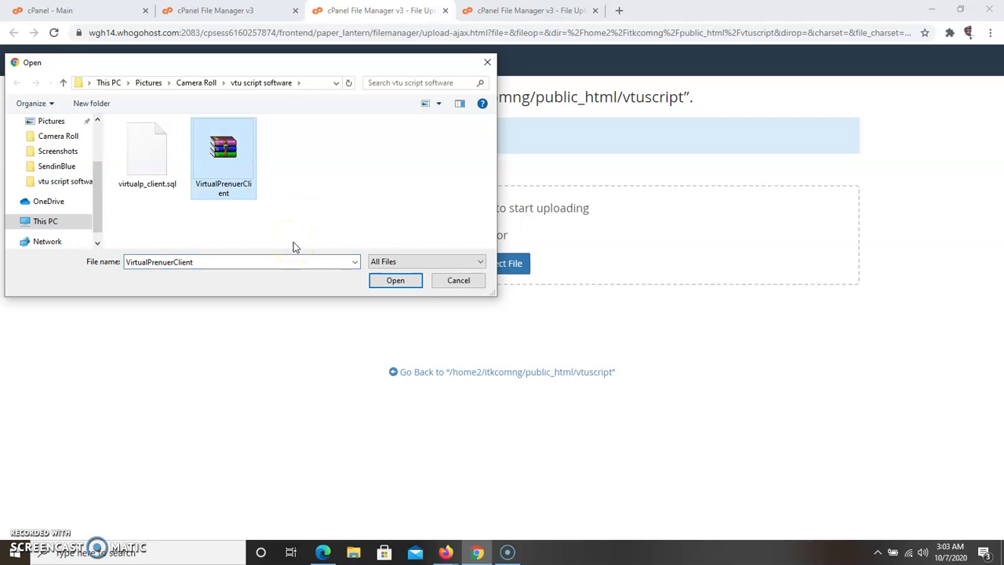
double_click(272, 262)
click(317, 185)
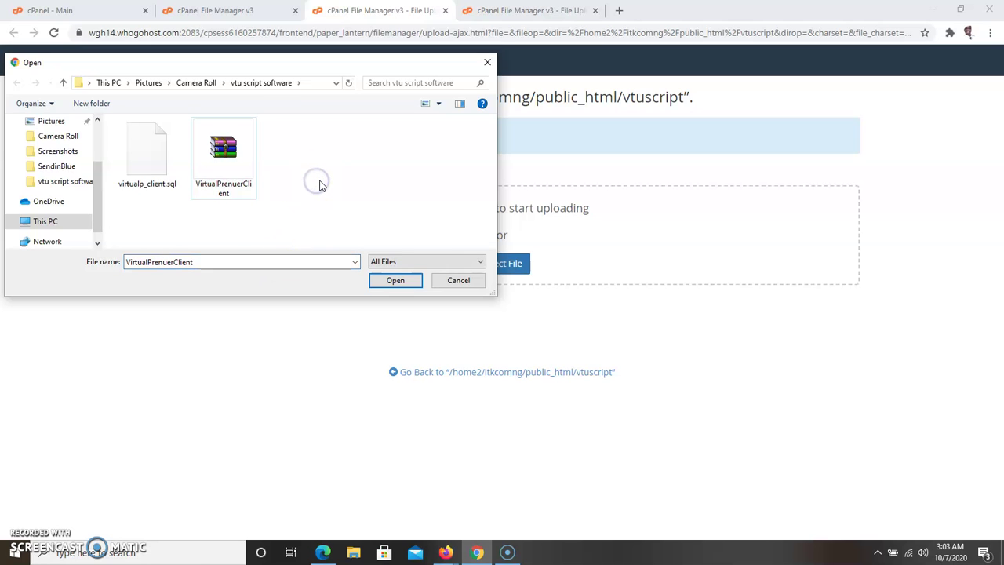
click(394, 284)
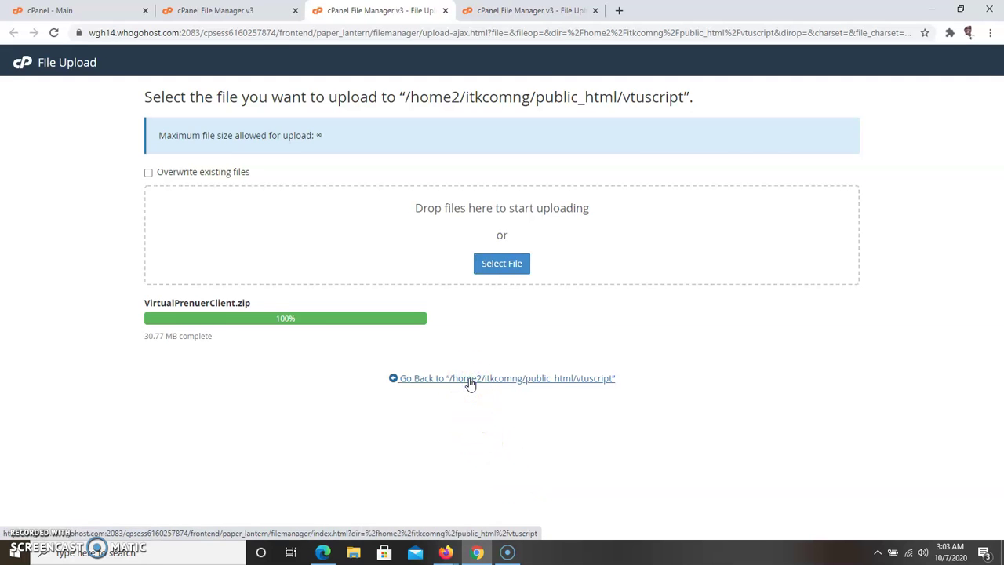
Go back from the upload page to the /home2/itkcomng/public_html/vtuscript listing.
click(470, 382)
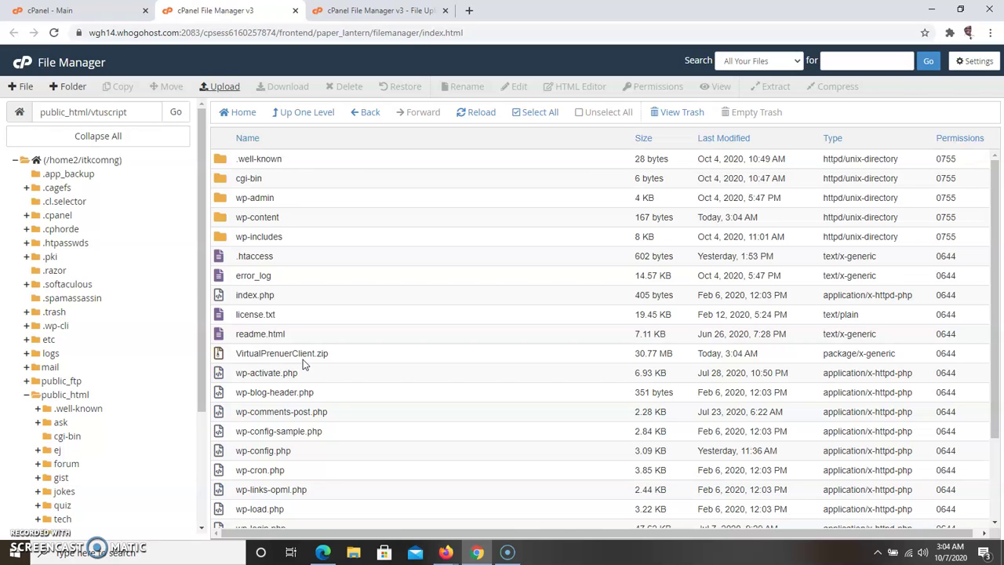
Return to the cPanel main dashboard and open MySQL Databases under Databases.
click(70, 12)
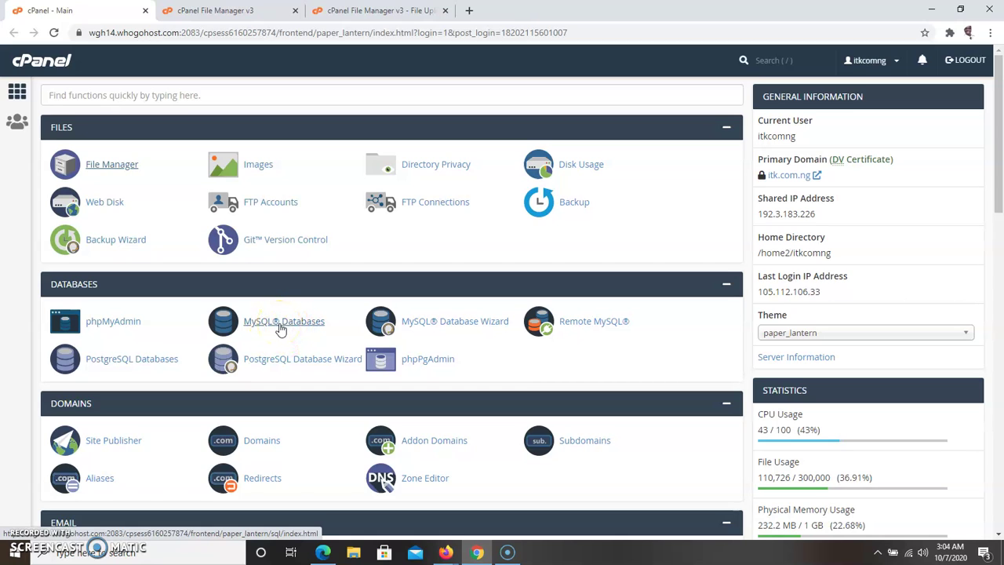
click(280, 328)
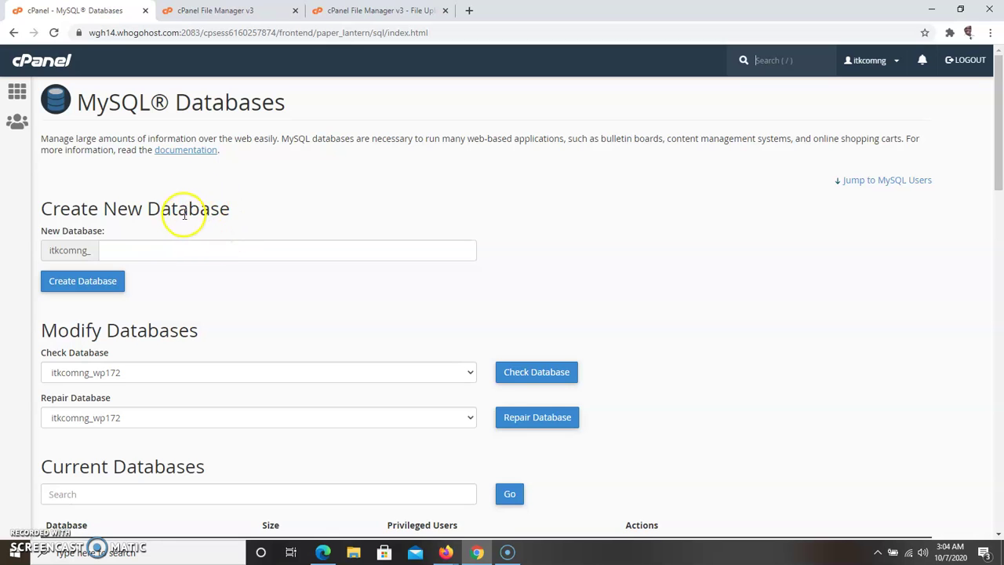
Create the MySQL database itkcomng_vsdata by entering vsdata as the new database name.
click(125, 250)
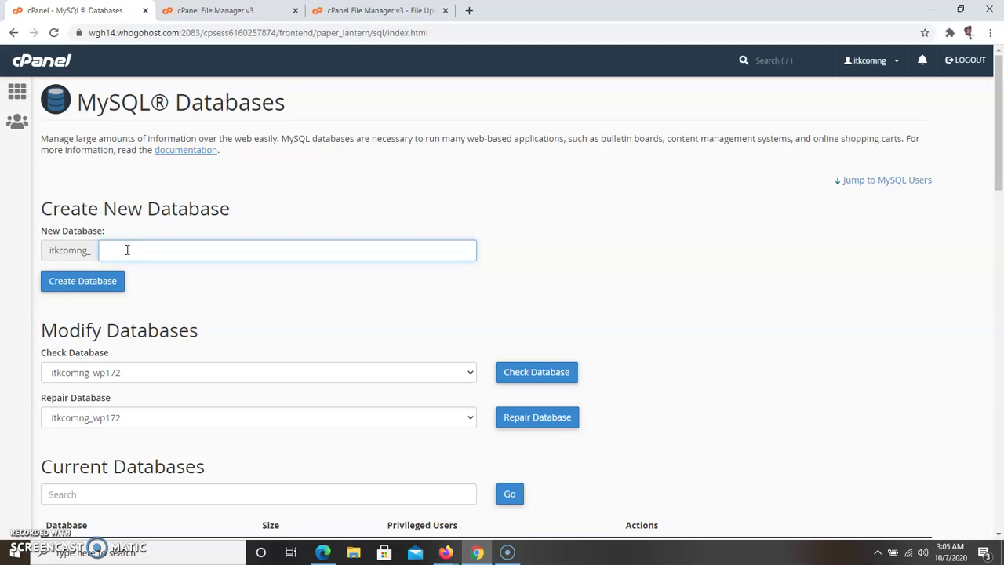
text(vsdata)
key(BackSpace)
key(BackSpace)
click(107, 284)
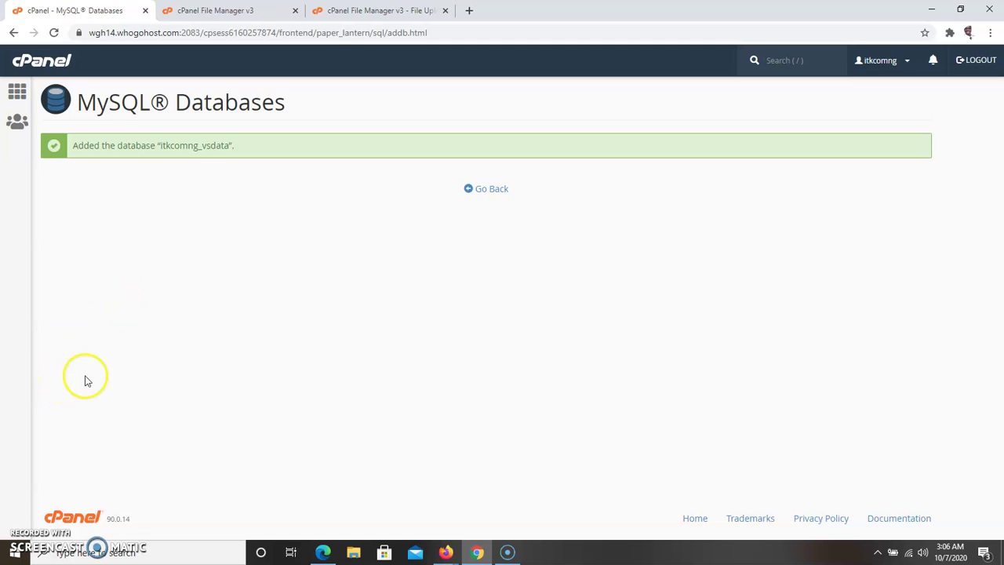
Go back to MySQL Databases and scroll past Current Databases to the Add New User form.
click(476, 194)
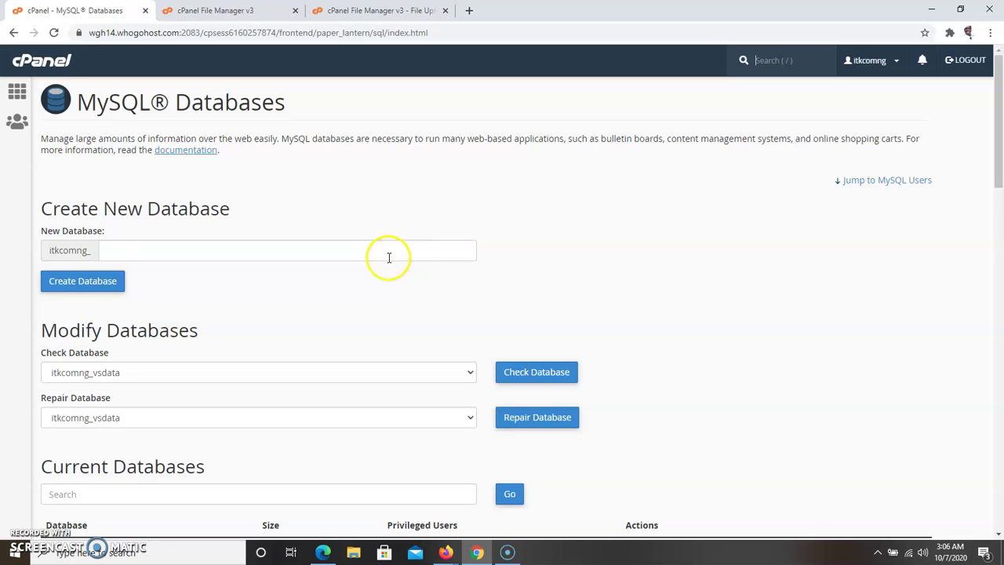
scroll(388, 259, down, 1)
scroll(390, 258, down, 1)
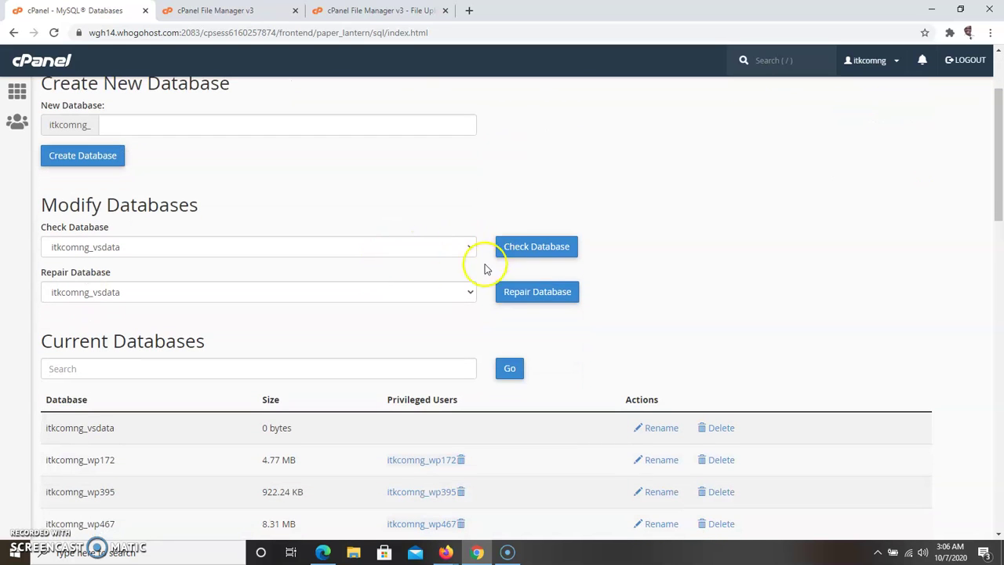
scroll(376, 283, up, 1)
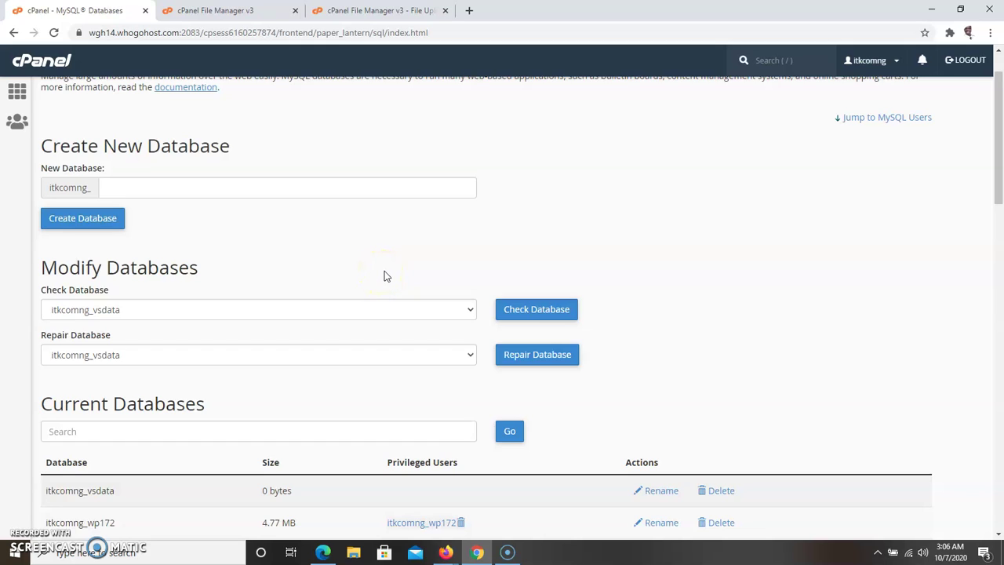
scroll(382, 357, down, 2)
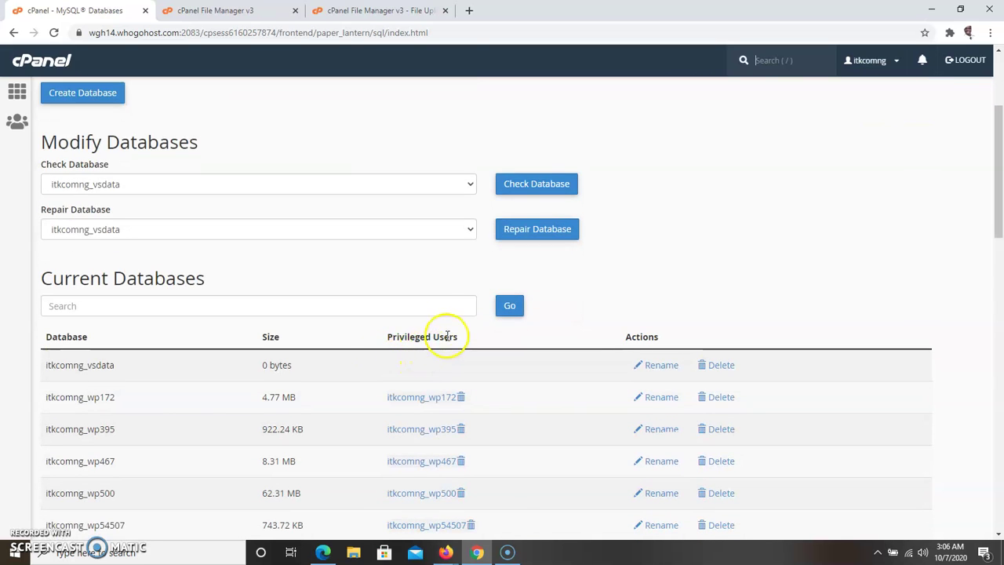
scroll(439, 326, down, 1)
scroll(438, 323, down, 6)
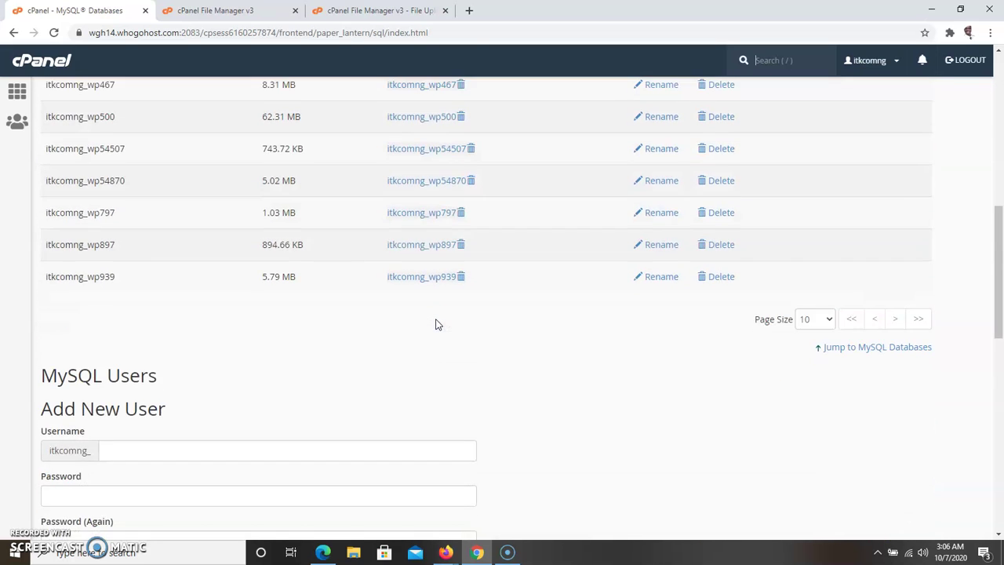
scroll(437, 323, down, 1)
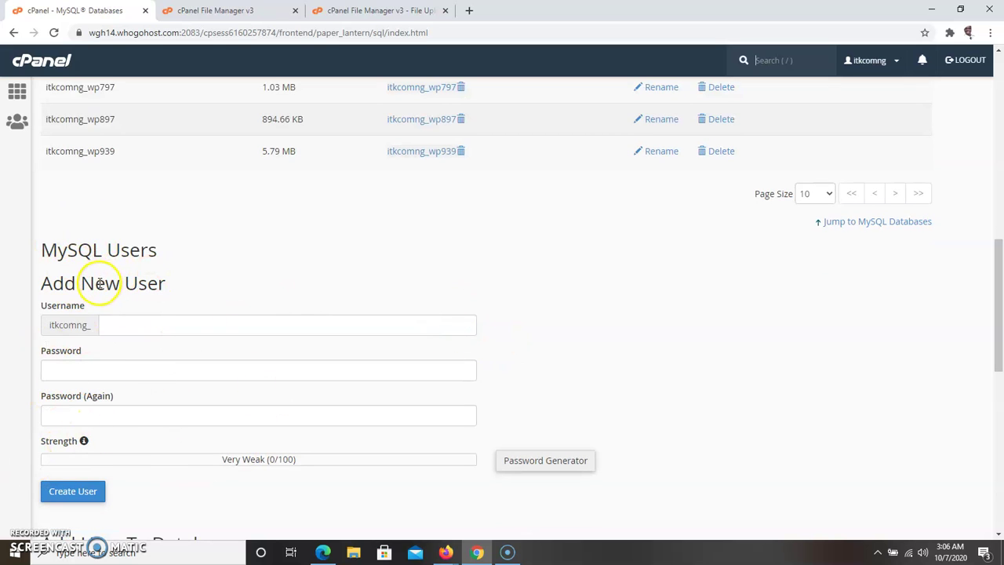
Enter testadmin as the new MySQL user's username after the itkcomng_ prefix.
click(106, 328)
click(106, 326)
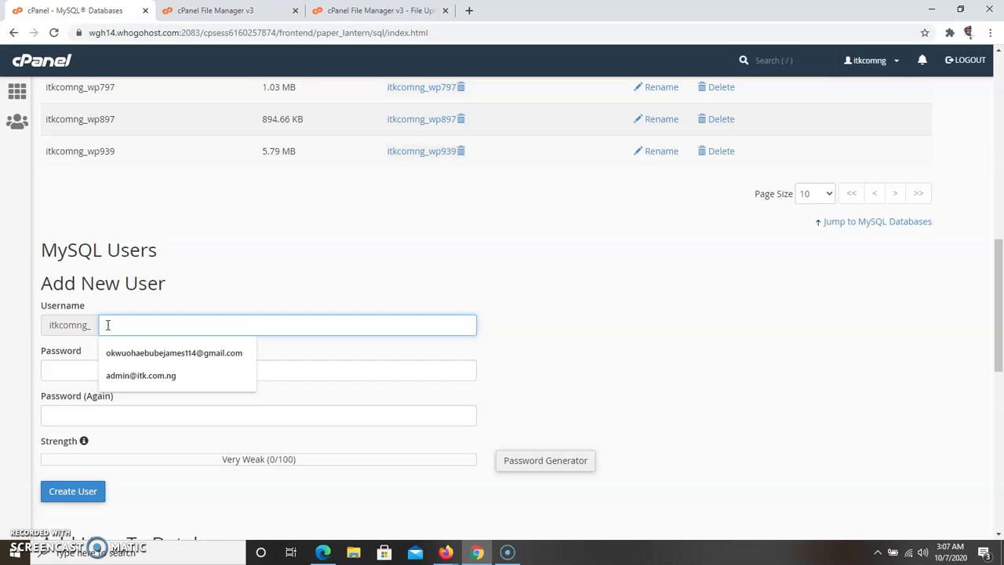
text(e)
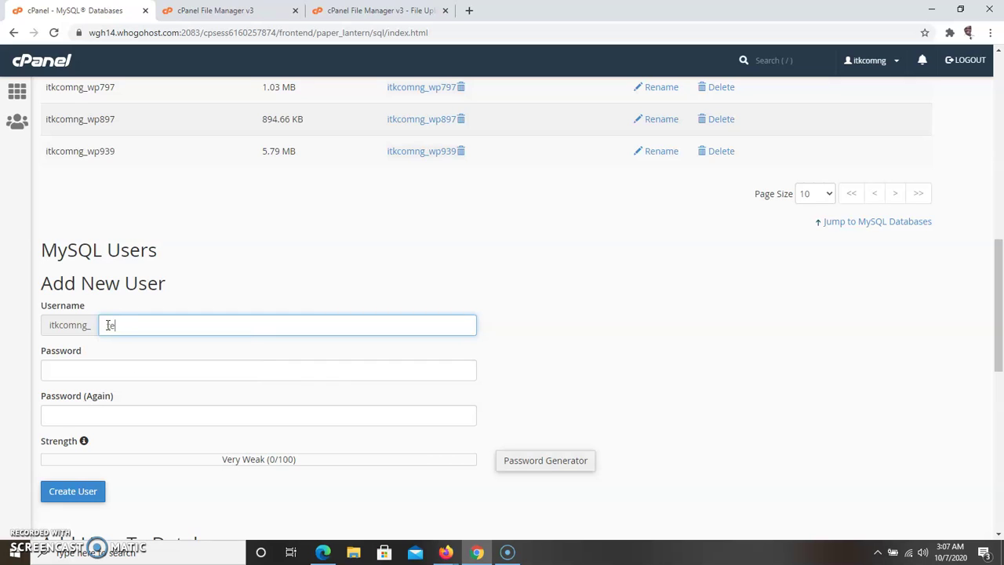
text(st)
click(140, 322)
text(admin)
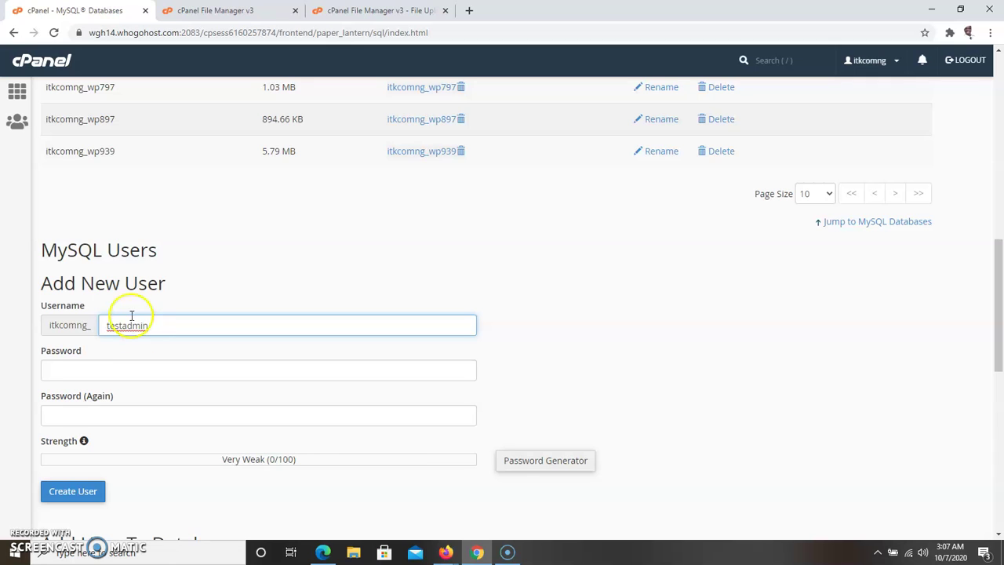
click(115, 369)
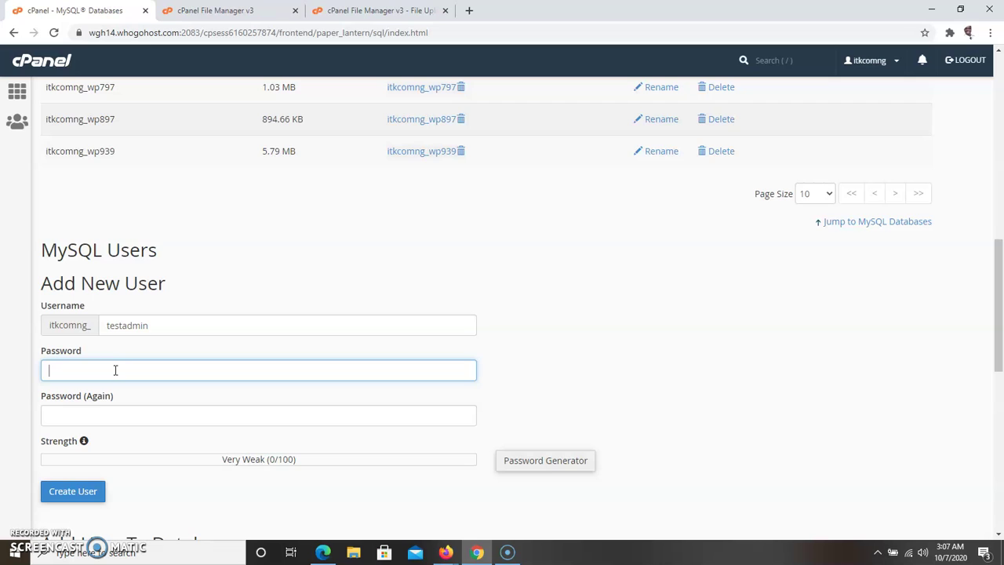
Enter a weak trial password in both Password and Password (Again) fields.
text(a)
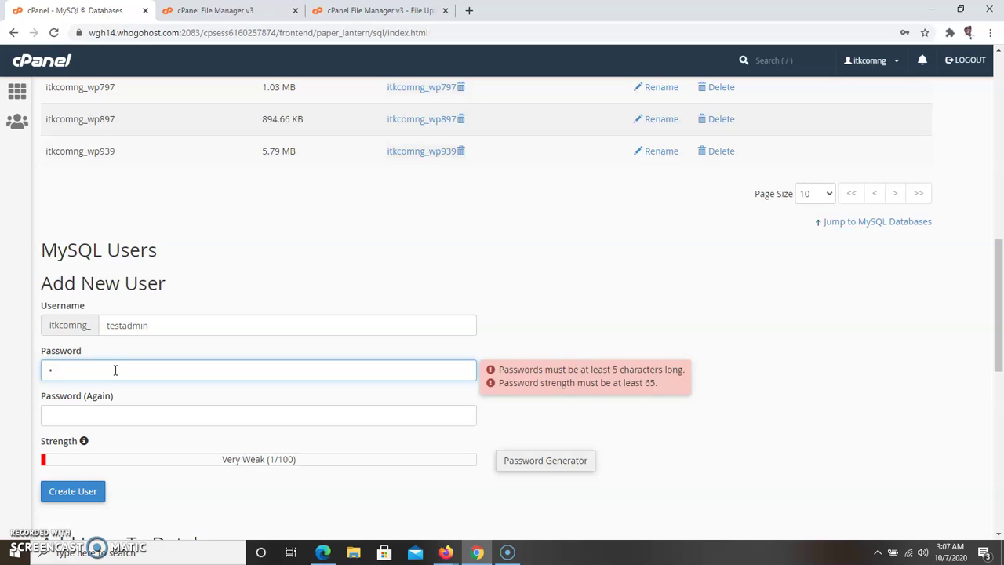
key(BackSpace)
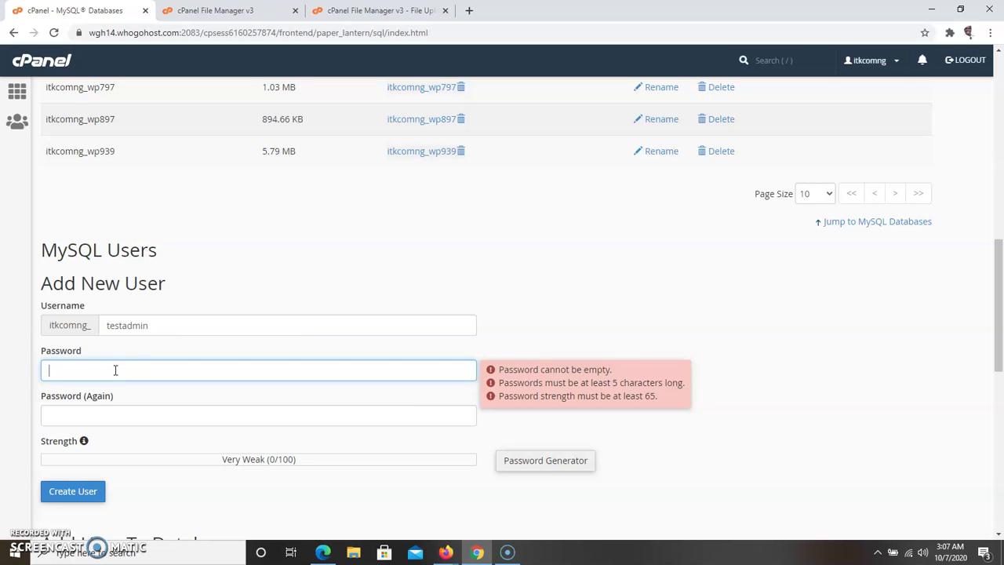
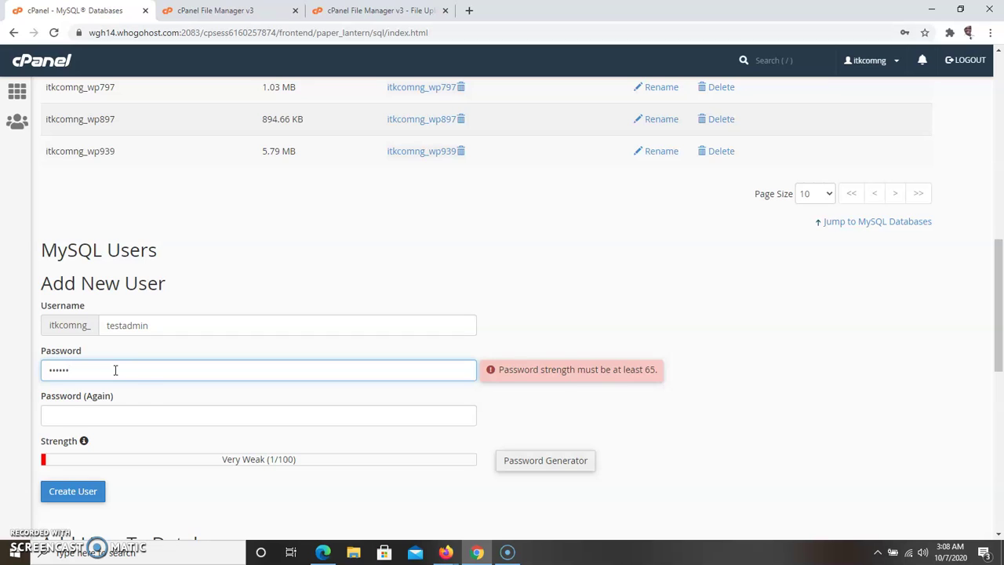
click(95, 418)
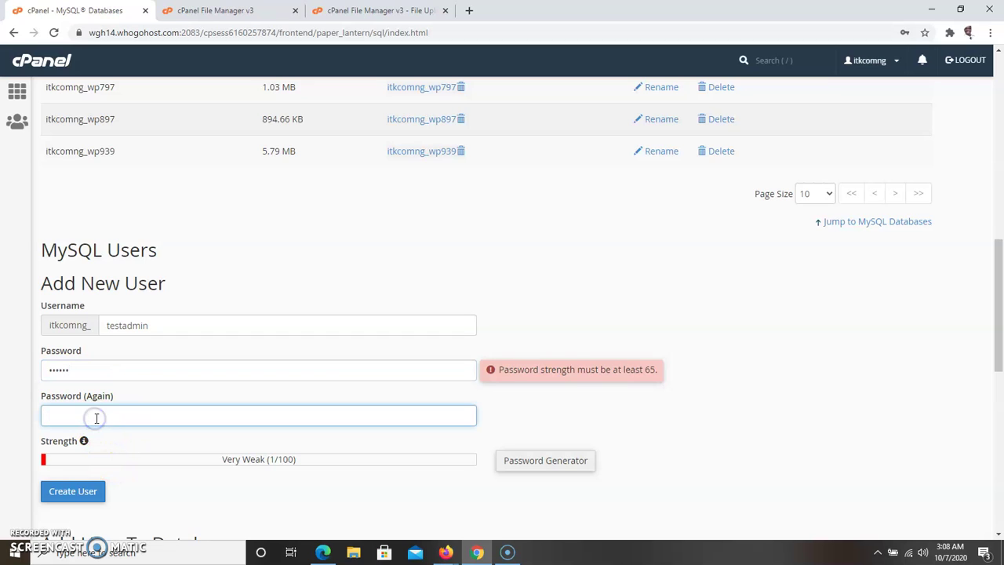
Clear both password fields of the trial passwords and minimize Chrome to the desktop.
drag(89, 370, 39, 374)
key(BackSpace)
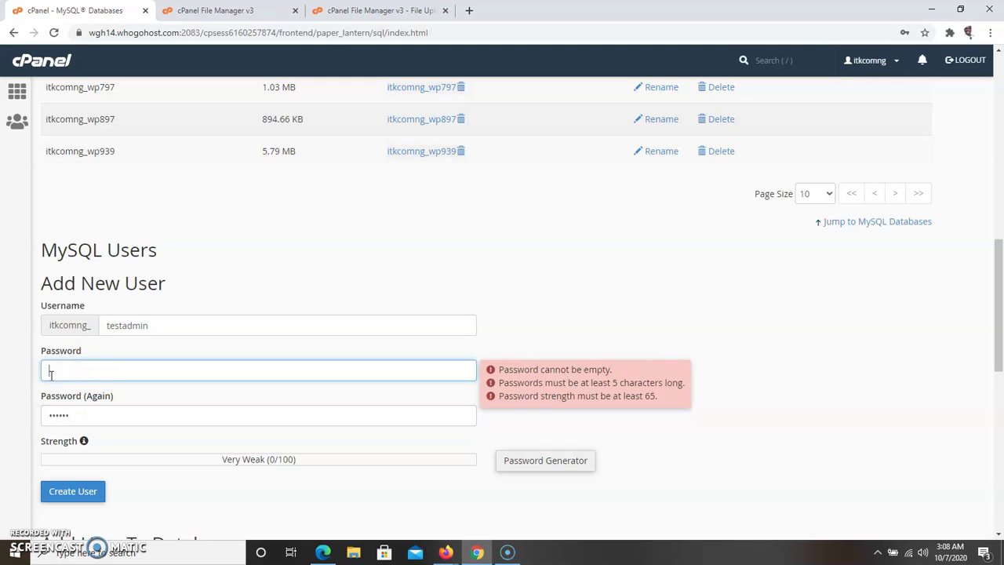
click(85, 419)
key(BackSpace)
key(BackSpace)
key(BackSpace)
key(BackSpace)
key(BackSpace)
key(BackSpace)
click(57, 374)
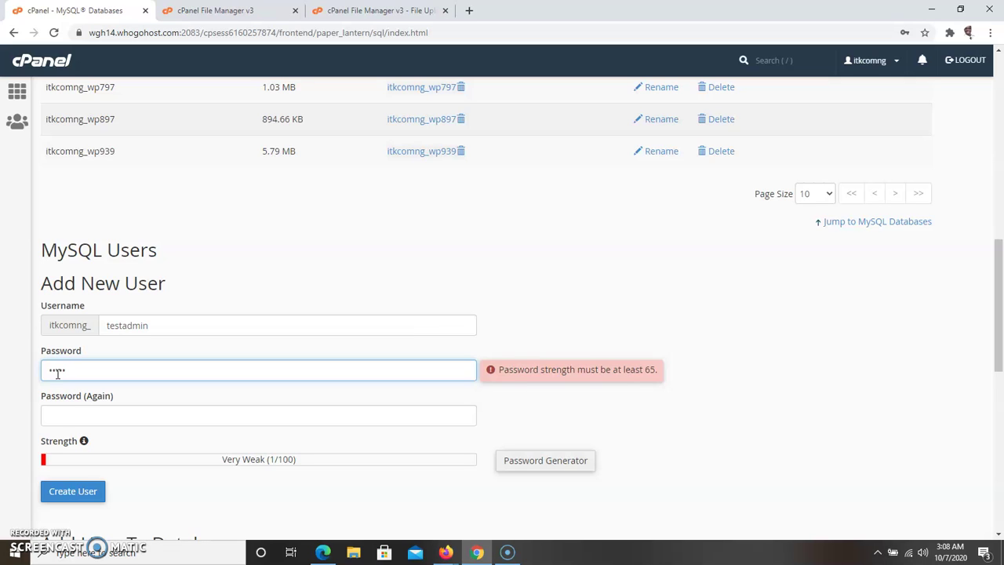
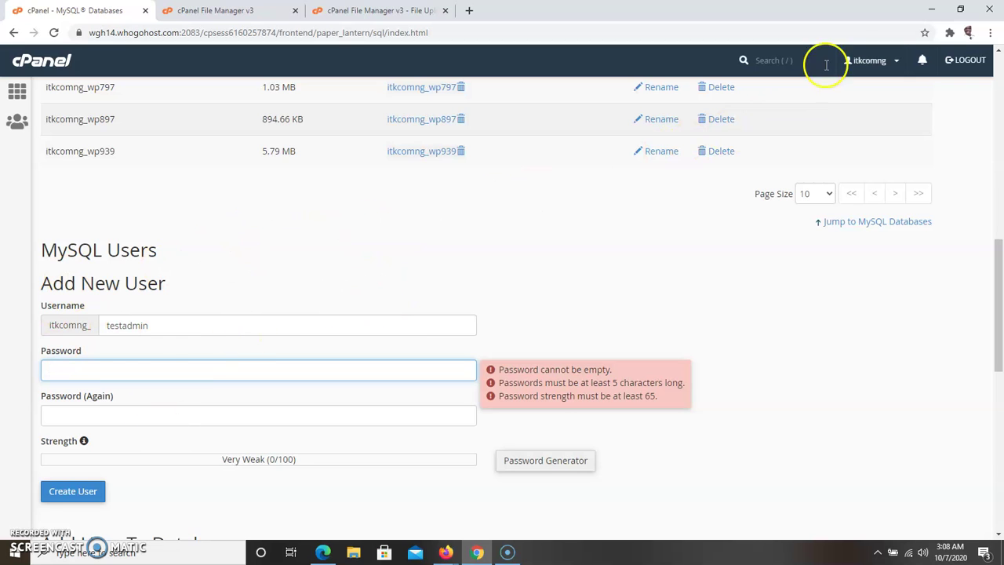
click(940, 15)
Launch Word 2007 and type a candidate strong password, prefixed with #, on the blank page.
click(66, 152)
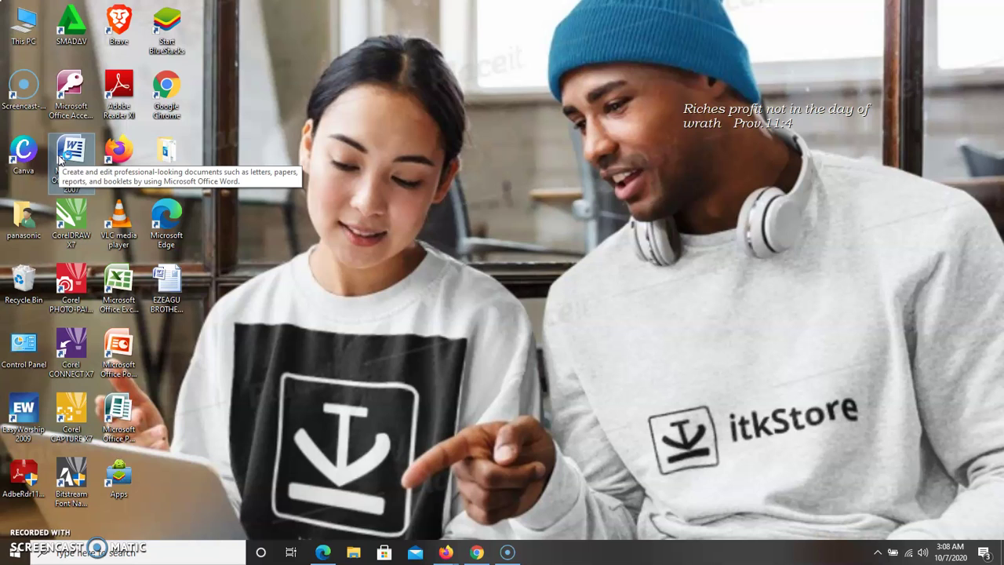
double_click(62, 159)
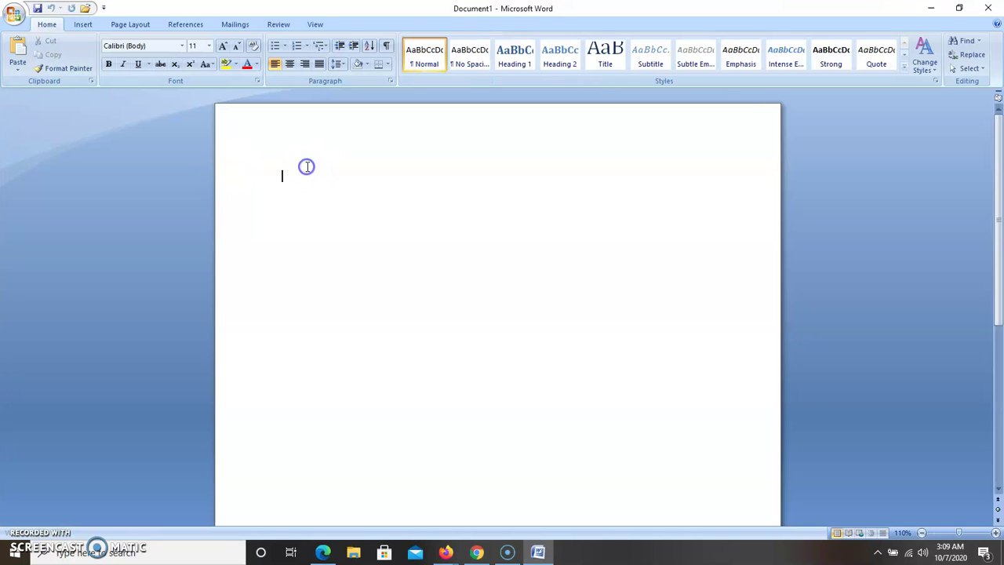
click(308, 166)
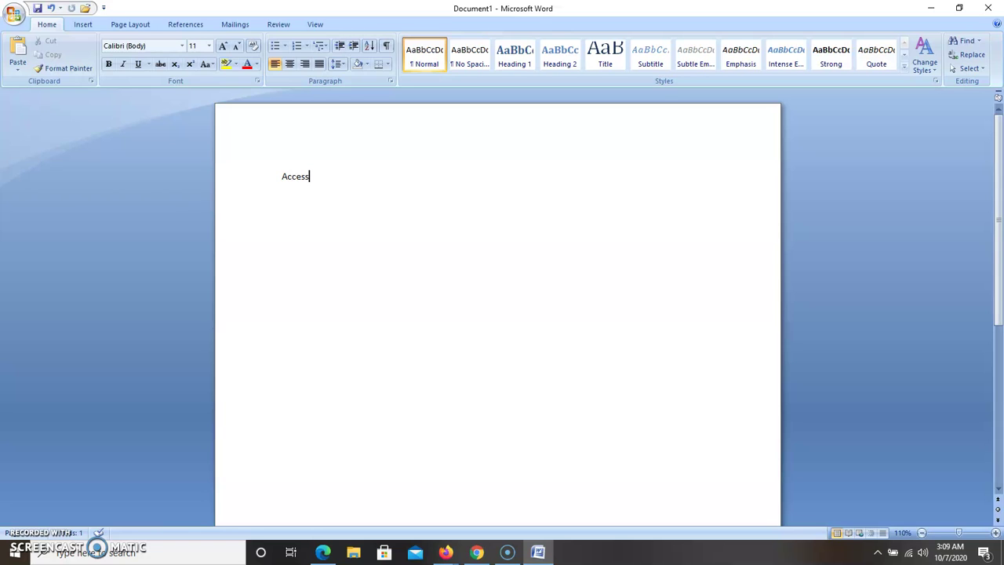
key(Left)
key(Left)
key(Left)
key(Left)
key(Left)
key(Left)
key(Left)
key(Left)
key(Left)
key(Left)
key(Left)
key(Left)
Select the password line in Word and return to the cPanel browser window.
drag(350, 187, 237, 213)
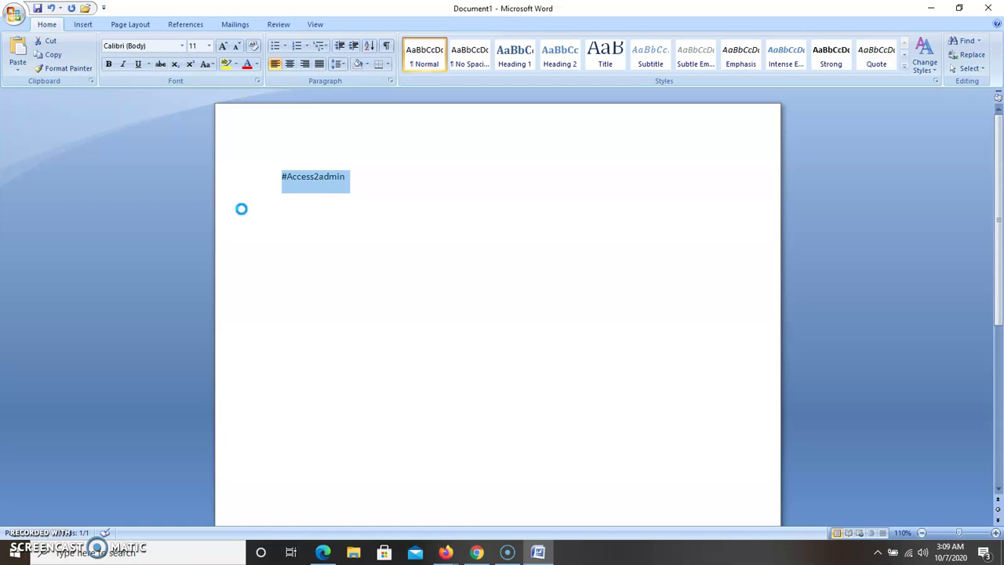
click(247, 216)
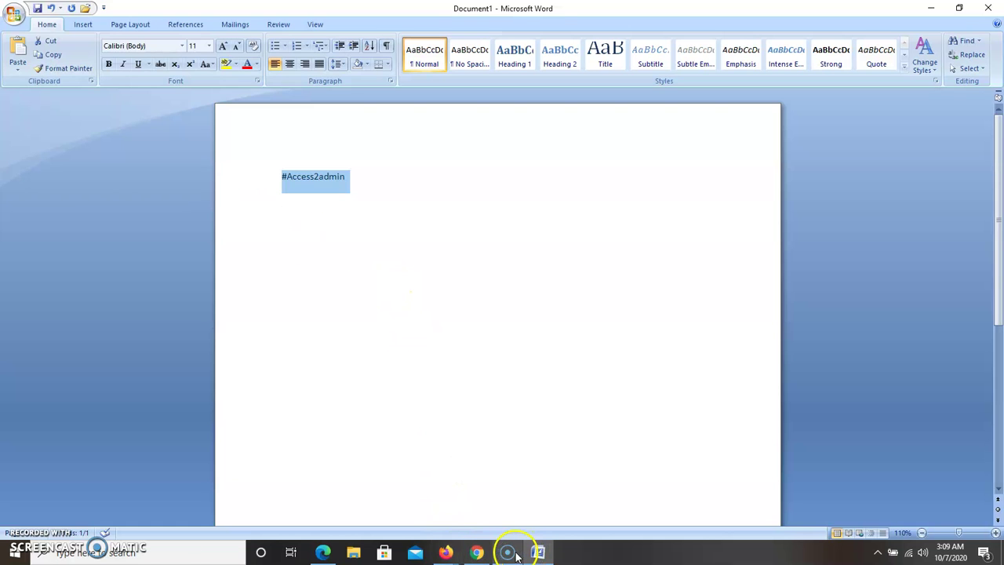
click(476, 553)
Paste the strong password into both password fields and create the MySQL user testadmin.
click(97, 375)
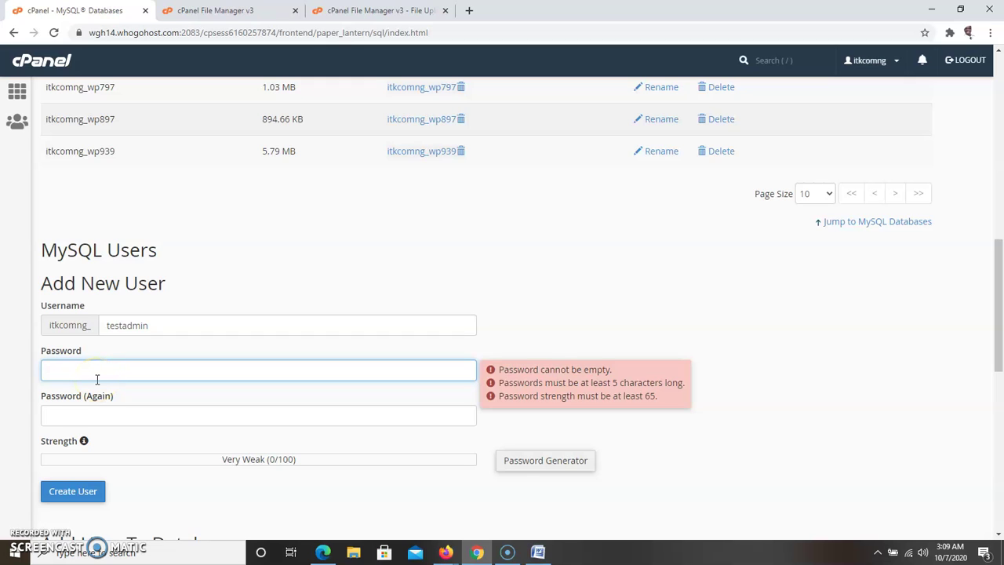
key(ctrl+v)
click(98, 410)
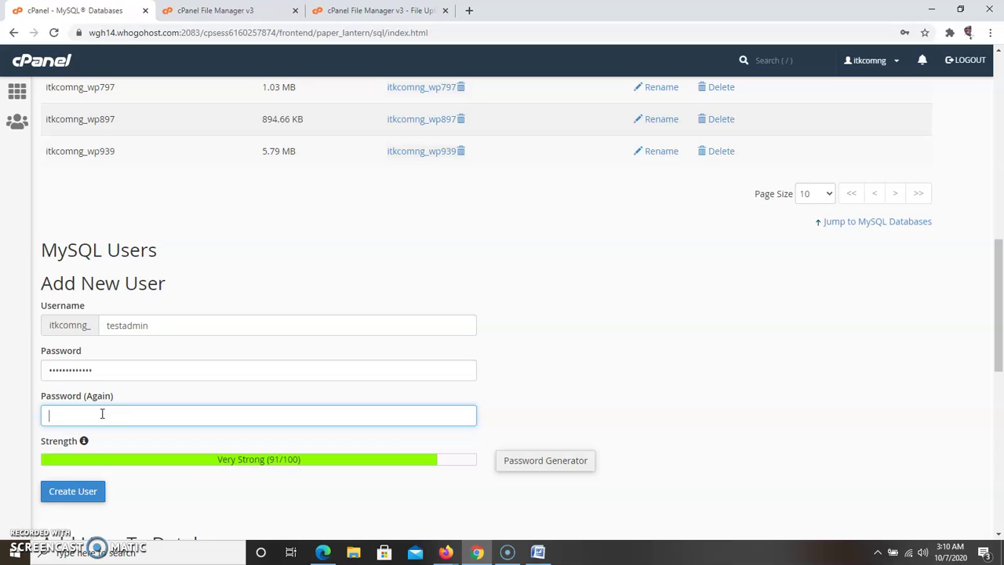
key(ctrl+v)
click(131, 436)
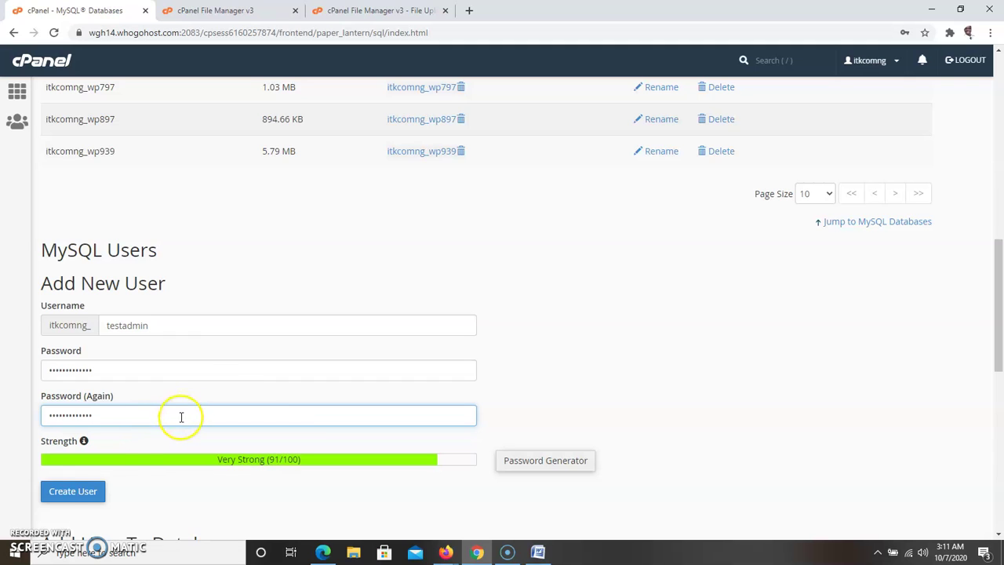
click(77, 495)
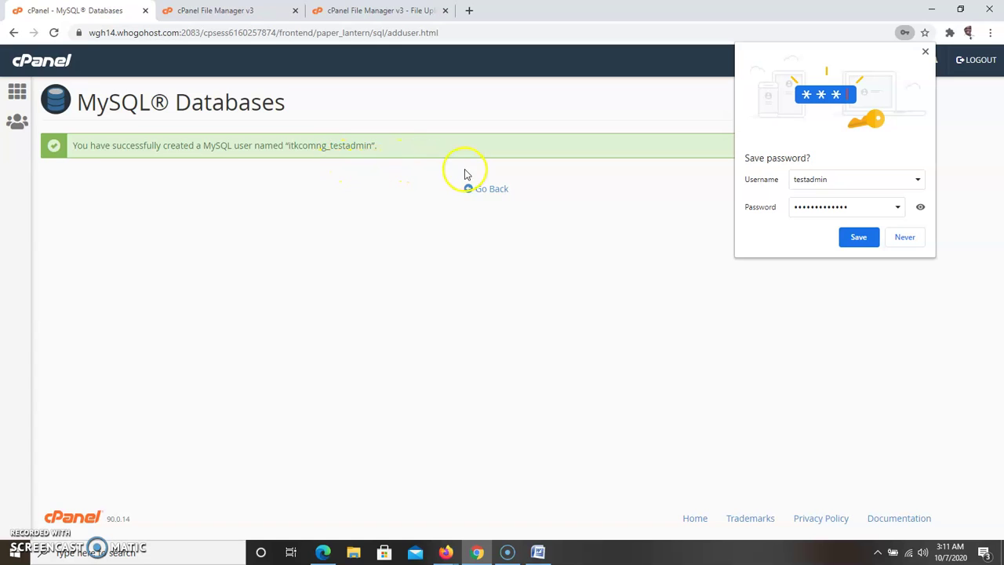
Go back to the MySQL Databases page and dismiss Chrome's save-password offer.
click(491, 190)
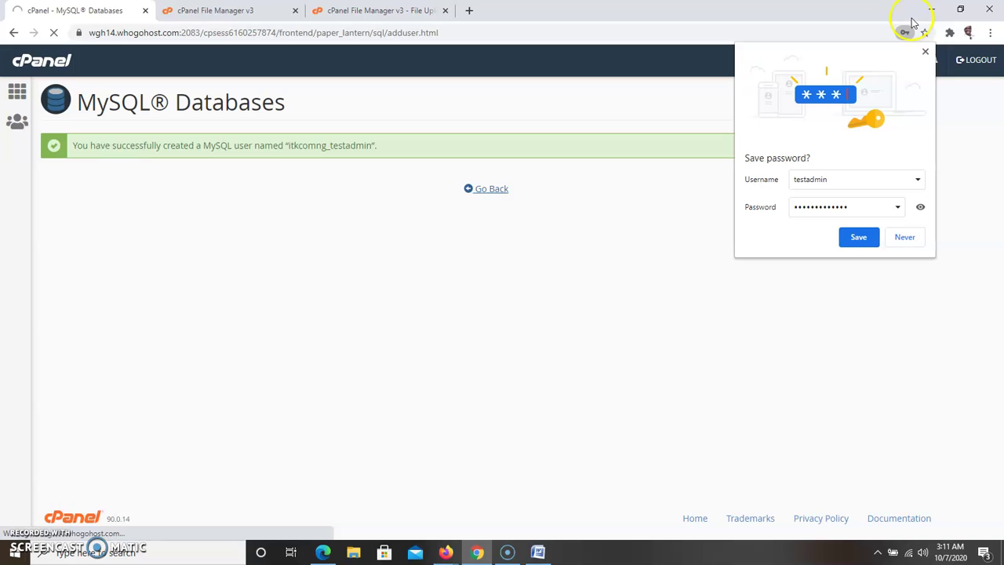
click(924, 52)
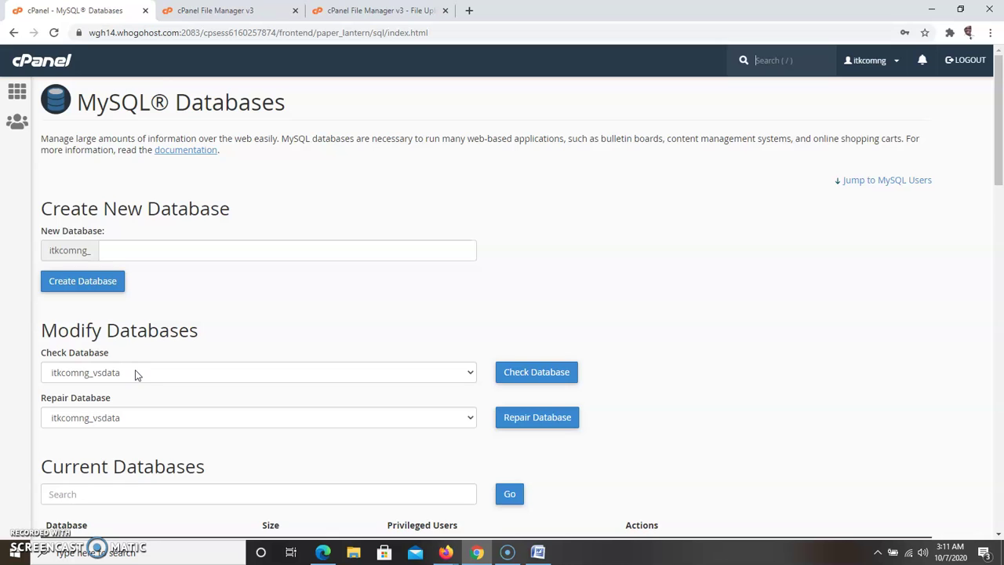
Under Add User To Database, select itkcomng_testadmin as the user.
scroll(140, 360, down, 2)
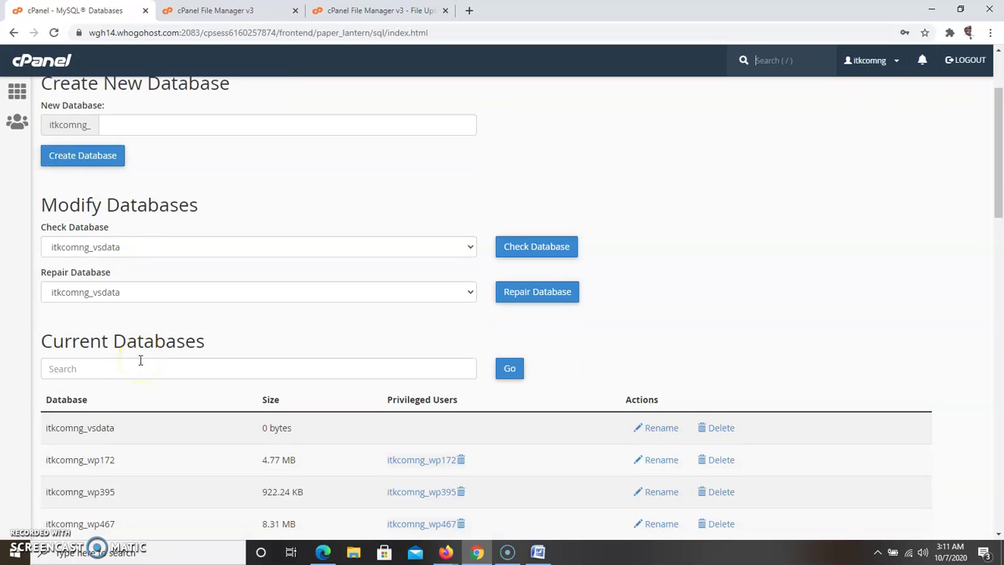
scroll(147, 365, up, 2)
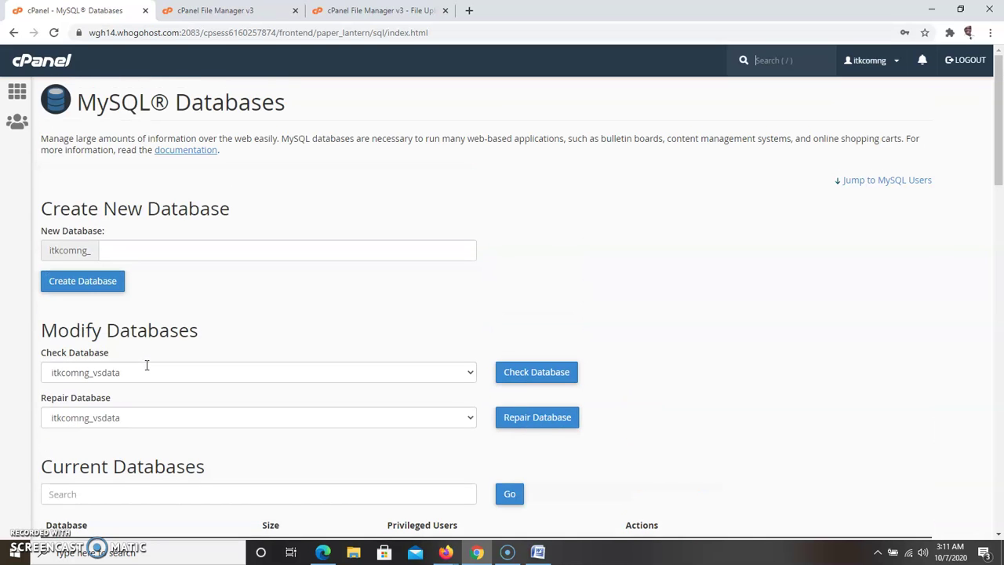
scroll(145, 366, down, 7)
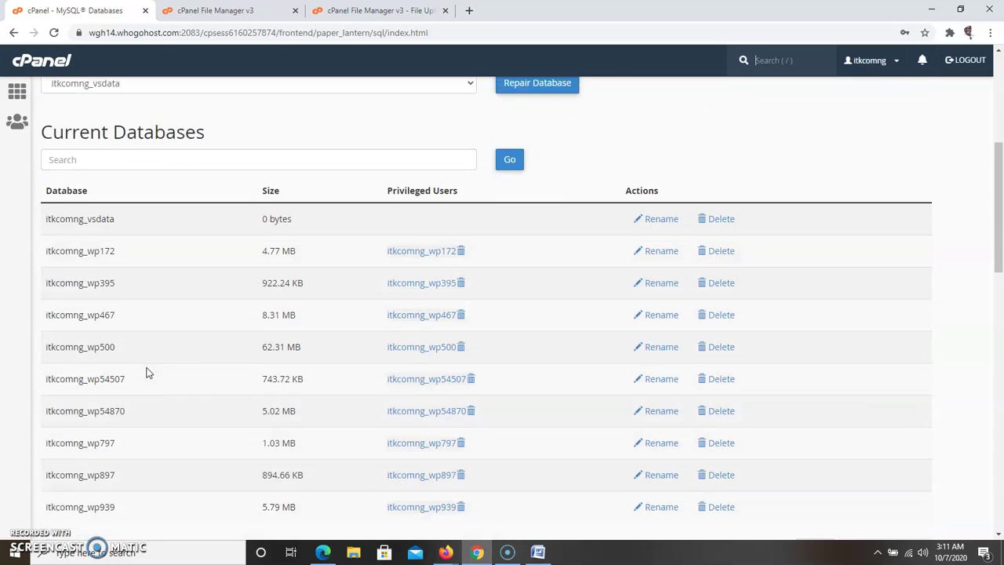
scroll(146, 372, down, 3)
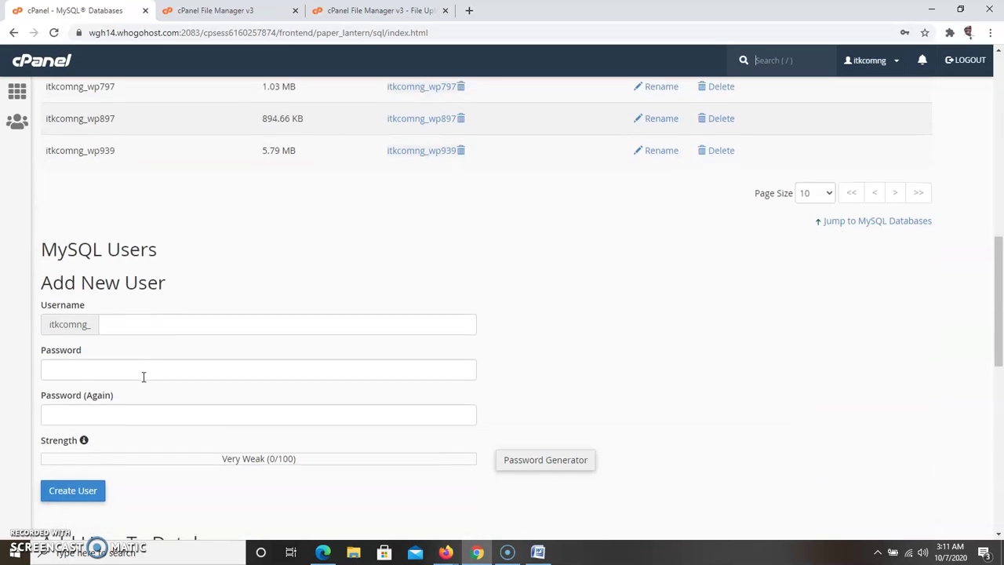
scroll(144, 376, down, 2)
scroll(144, 384, down, 2)
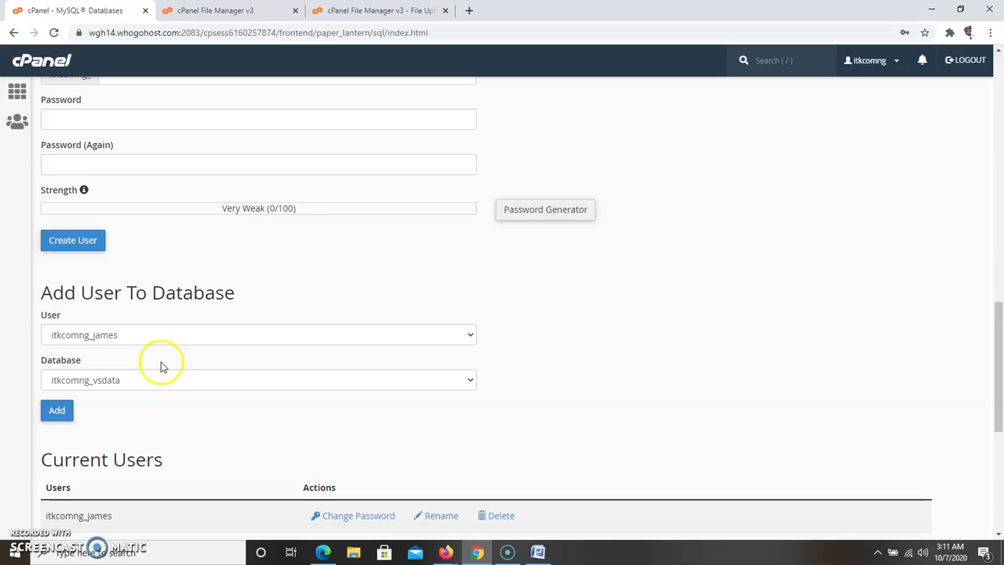
click(117, 335)
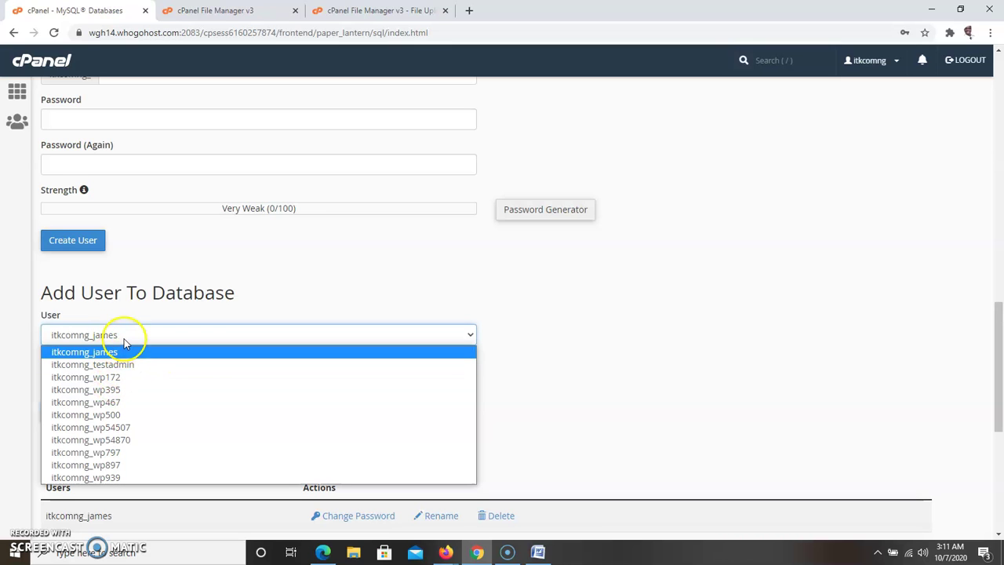
scroll(123, 342, down, 1)
click(117, 270)
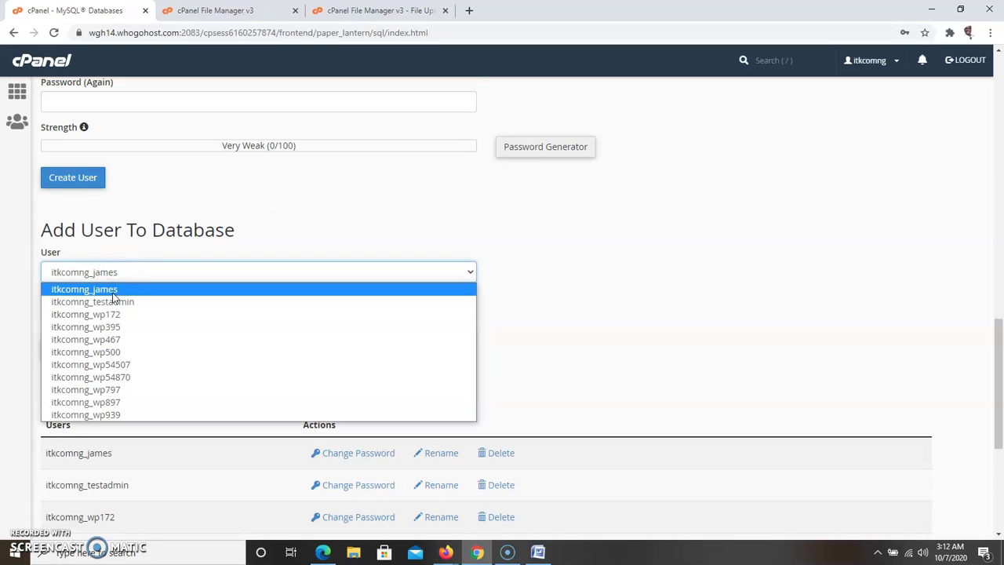
click(114, 301)
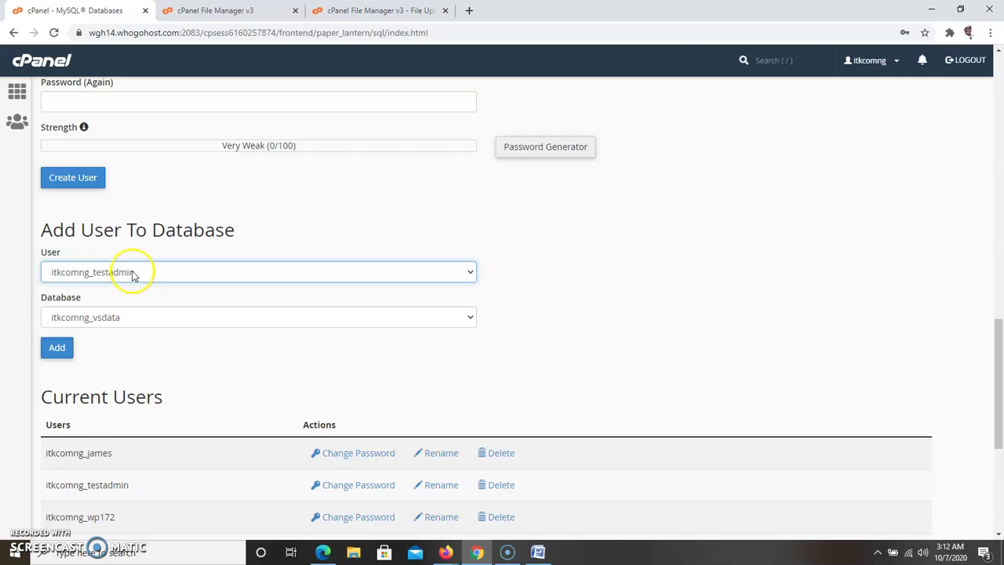
Choose itkcomng_vsdata as the database and add the user to it.
click(80, 318)
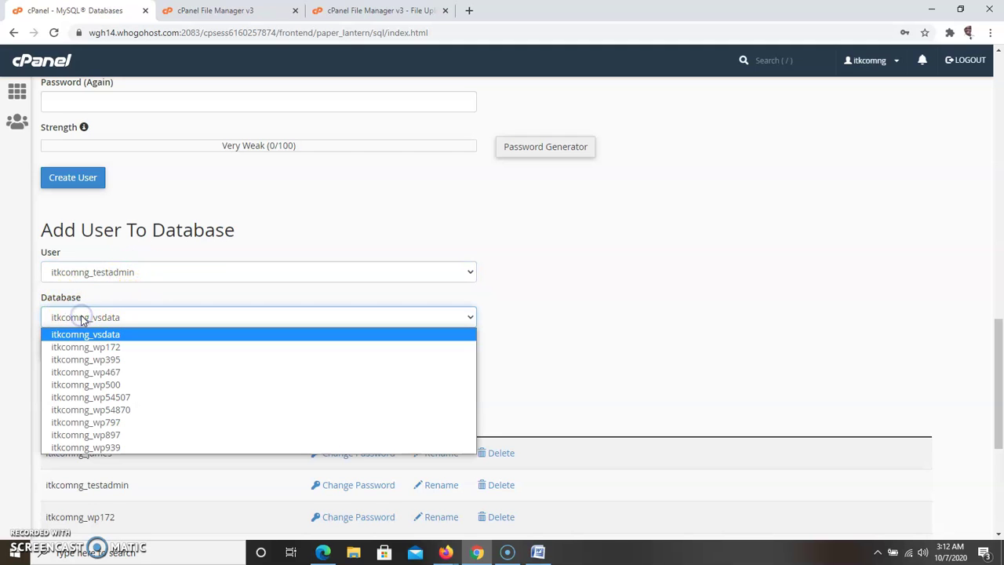
click(89, 338)
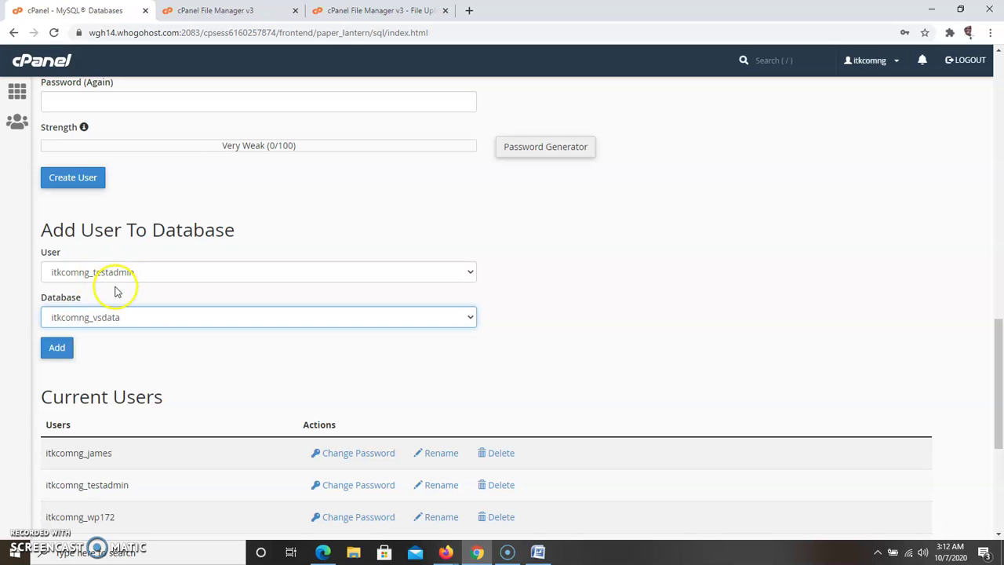
click(69, 353)
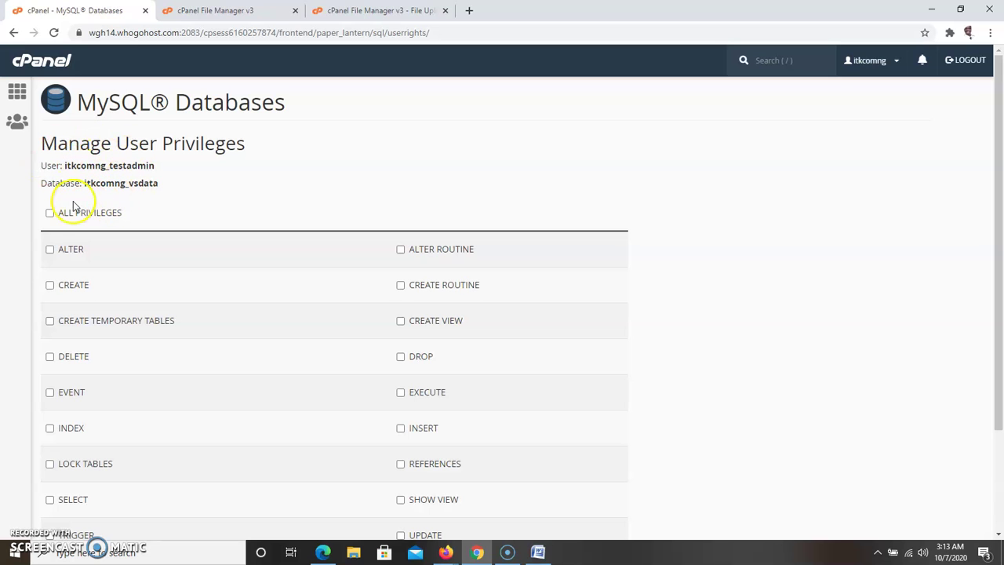
Tick ALL PRIVILEGES for itkcomng_testadmin on itkcomng_vsdata, save the changes, and go back.
click(50, 213)
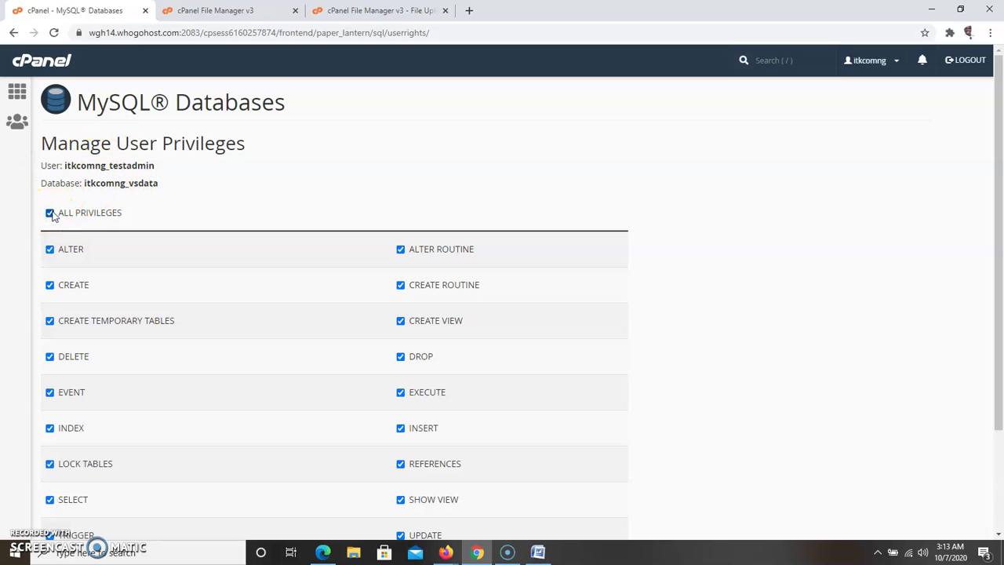
scroll(89, 201, down, 3)
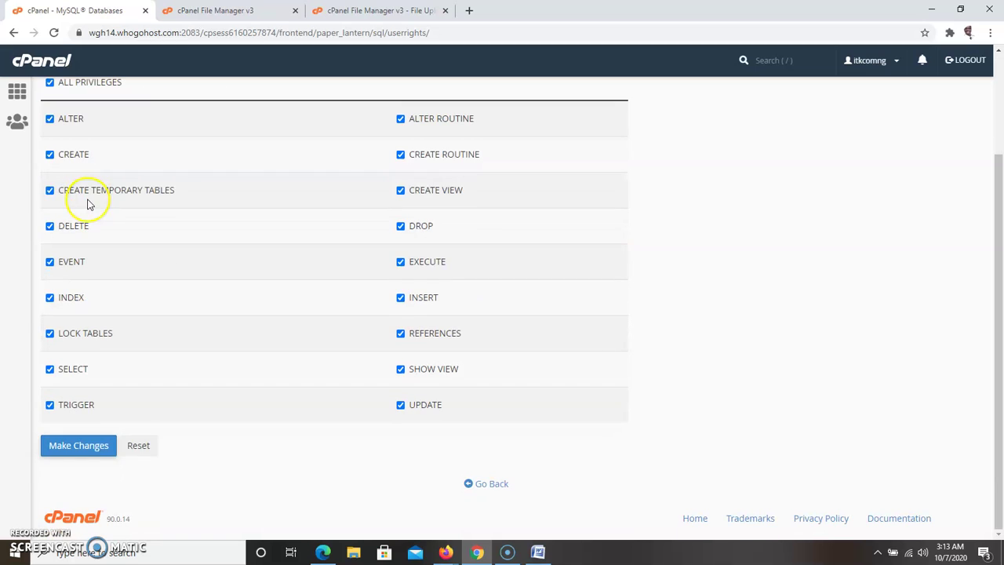
click(94, 446)
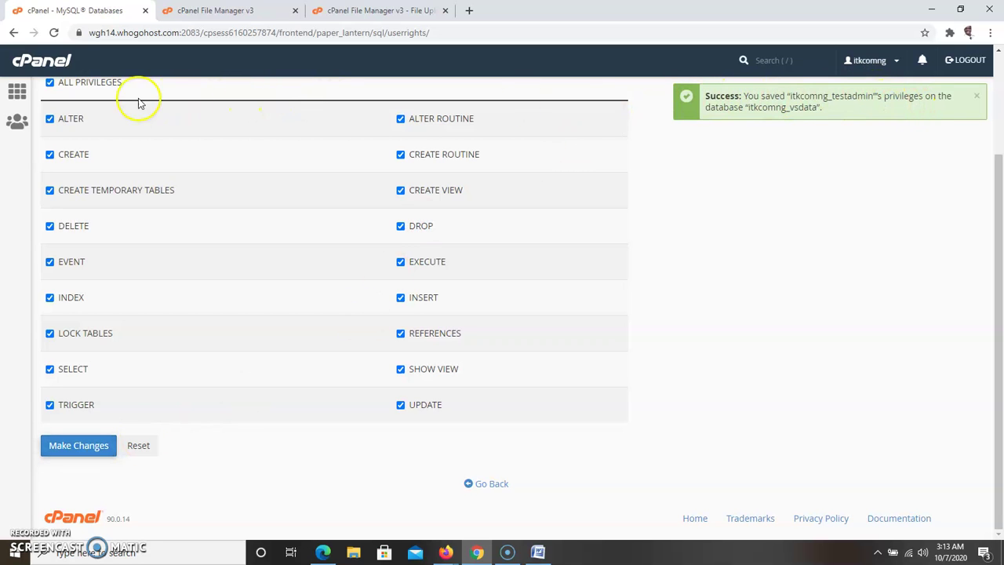
scroll(128, 105, up, 3)
scroll(128, 105, down, 3)
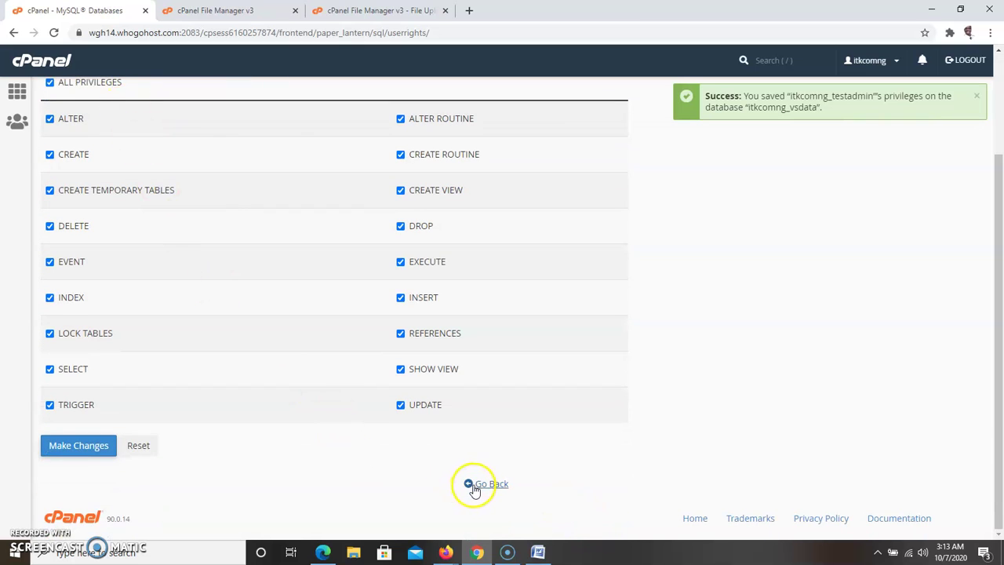
click(474, 488)
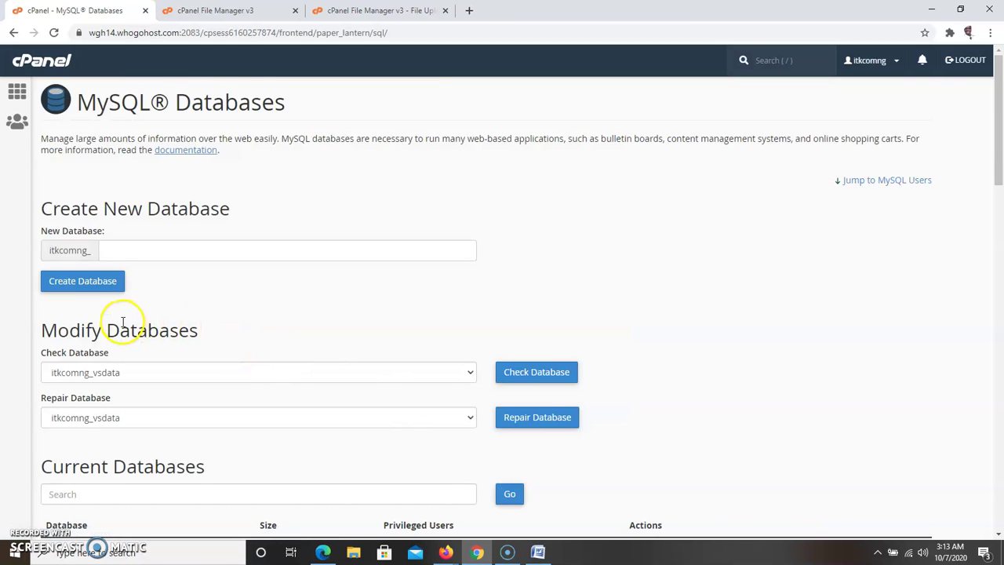
Scroll through Current Databases to check itkcomng_vsdata's privileged users, then down to MySQL Users.
scroll(124, 323, down, 3)
scroll(123, 330, down, 2)
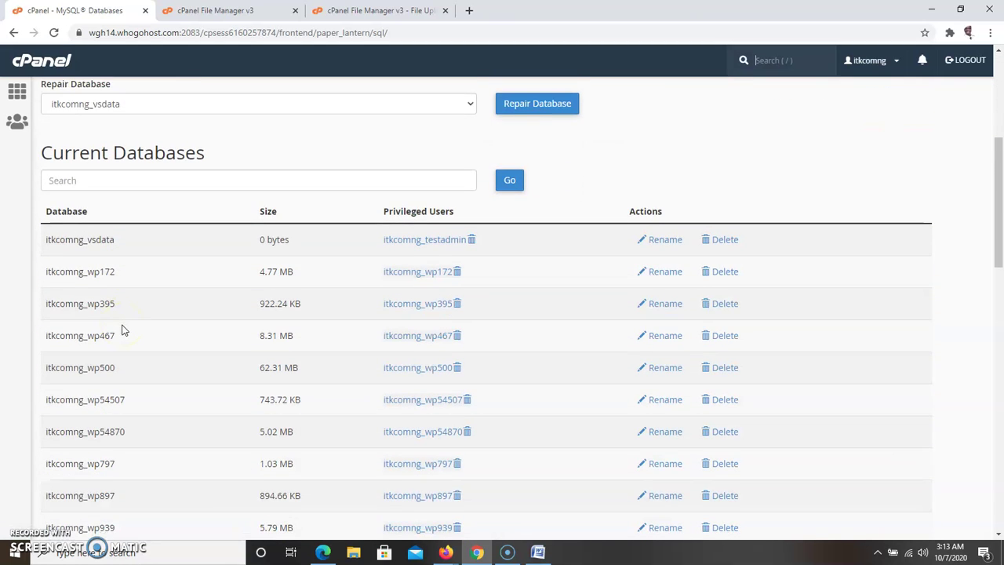
scroll(123, 330, down, 2)
scroll(121, 332, down, 4)
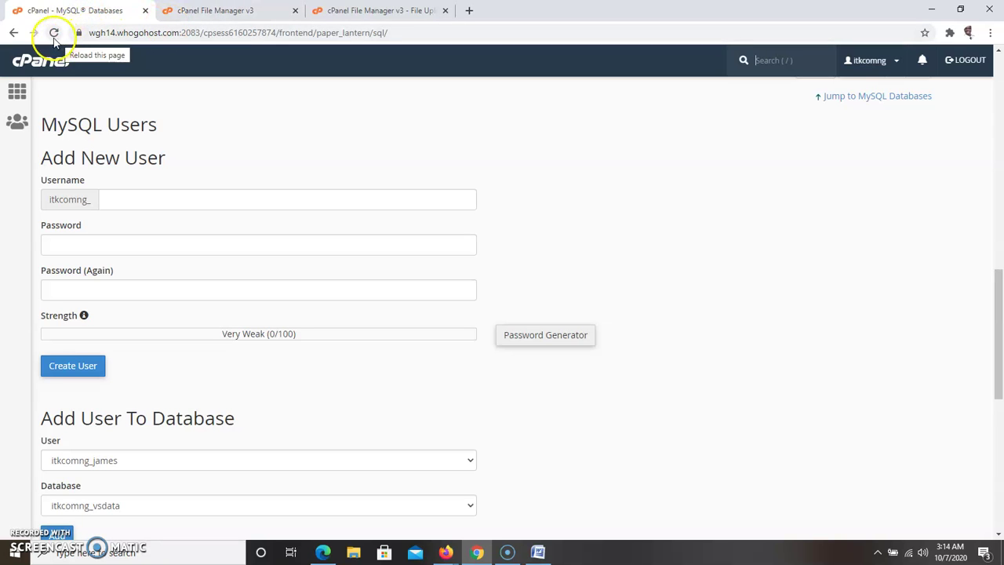
Go back a page in Chrome, then switch to the cPanel File Manager v3 tab.
click(18, 39)
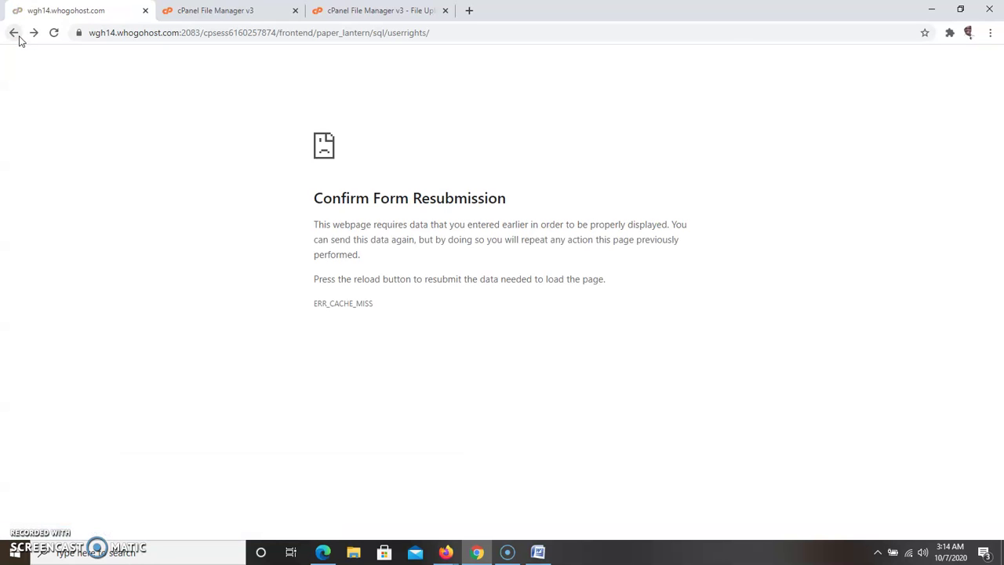
click(247, 12)
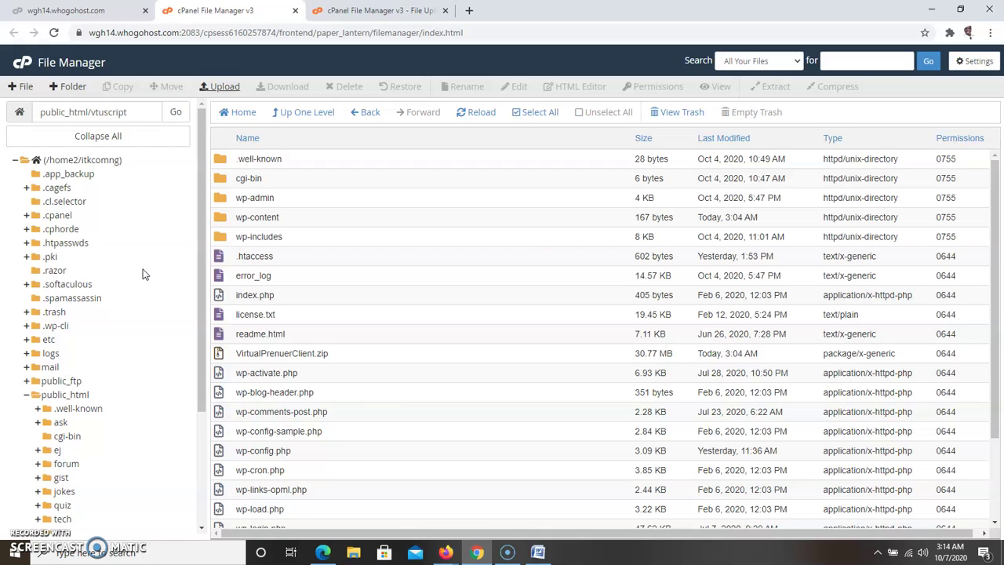
Look at the File Upload tab, return to File Manager, then switch back to the first tab.
click(375, 13)
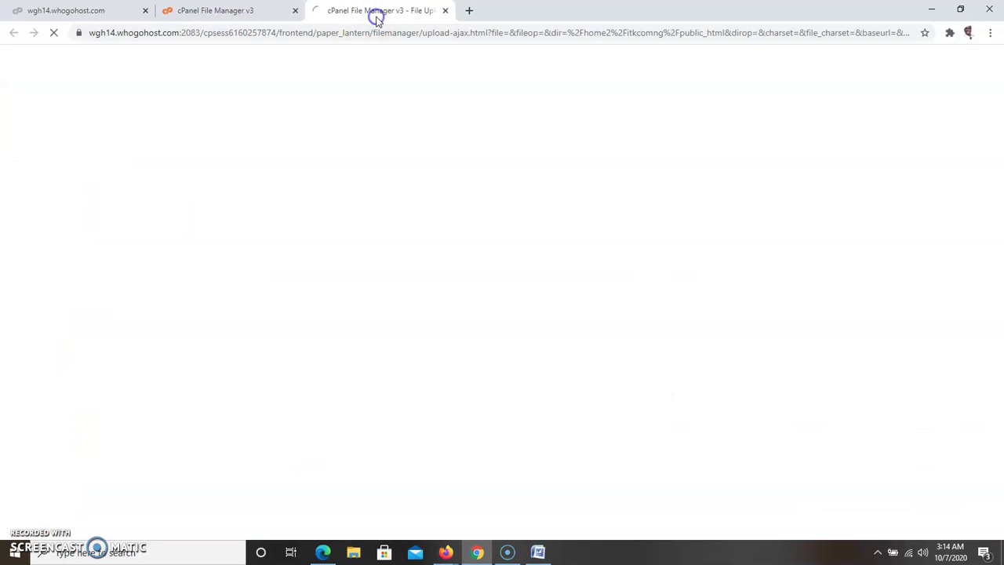
click(230, 13)
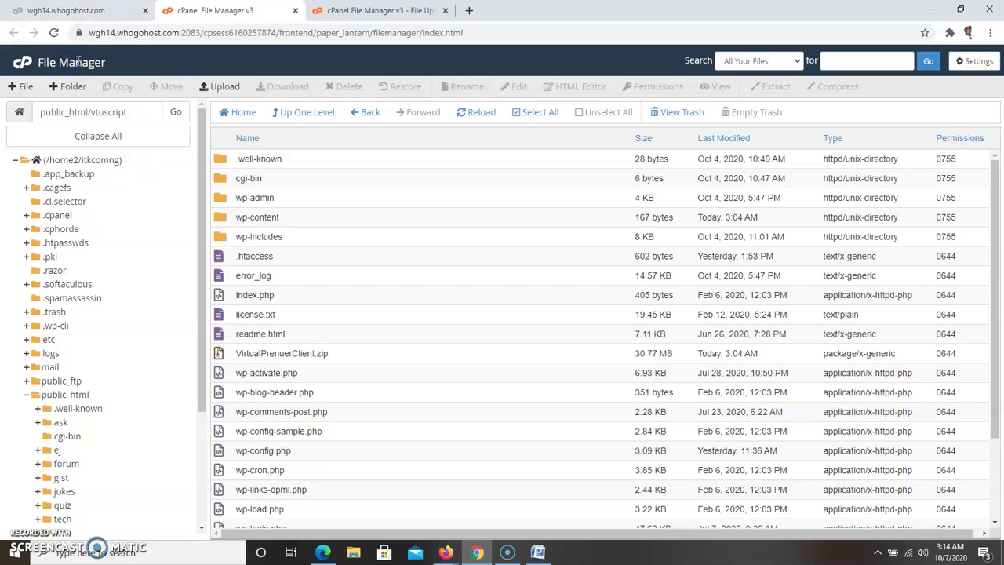
click(79, 11)
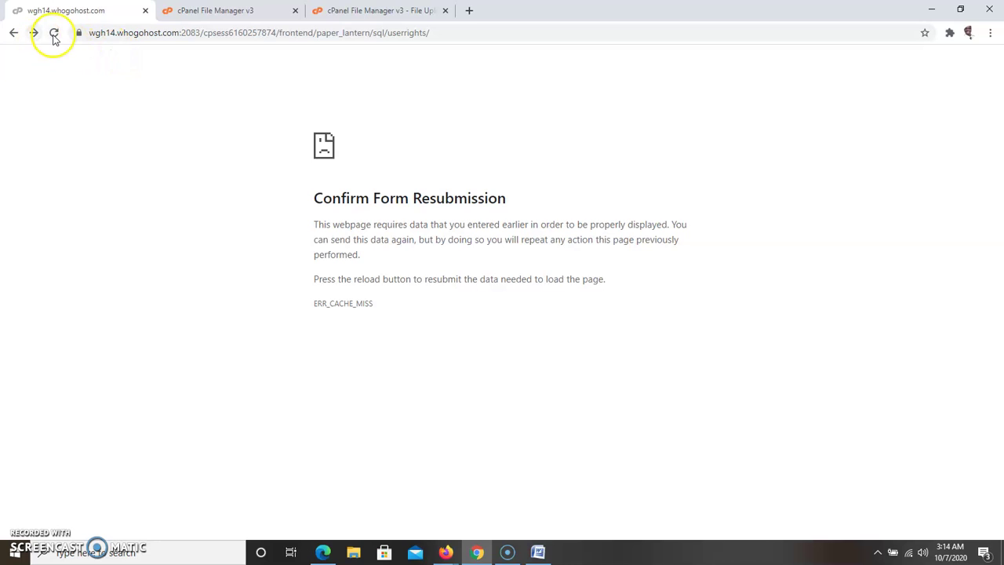
Reload the user-rights page, confirming the form resubmission, then go to cPanel Main's Databases section.
click(54, 35)
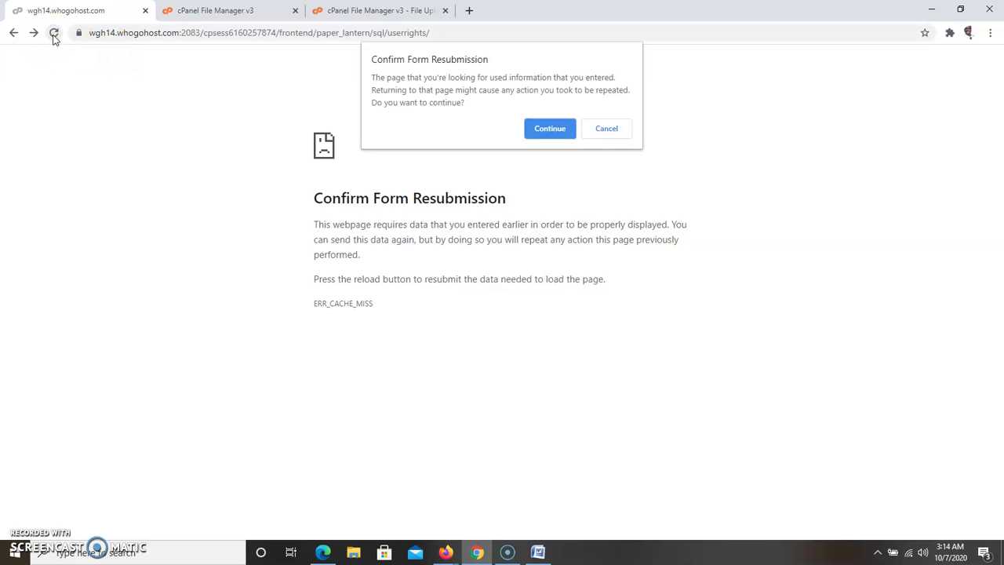
click(549, 130)
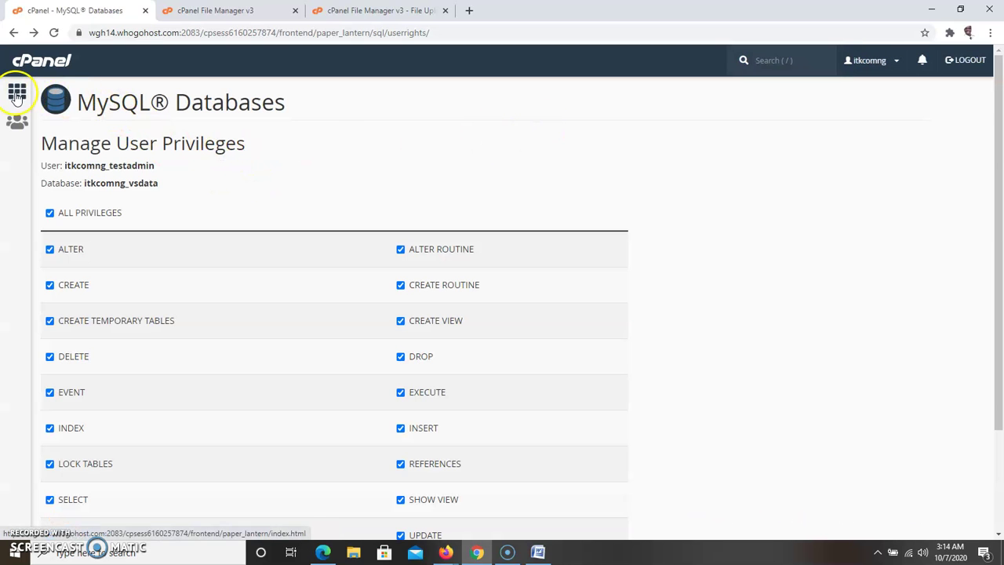
click(17, 93)
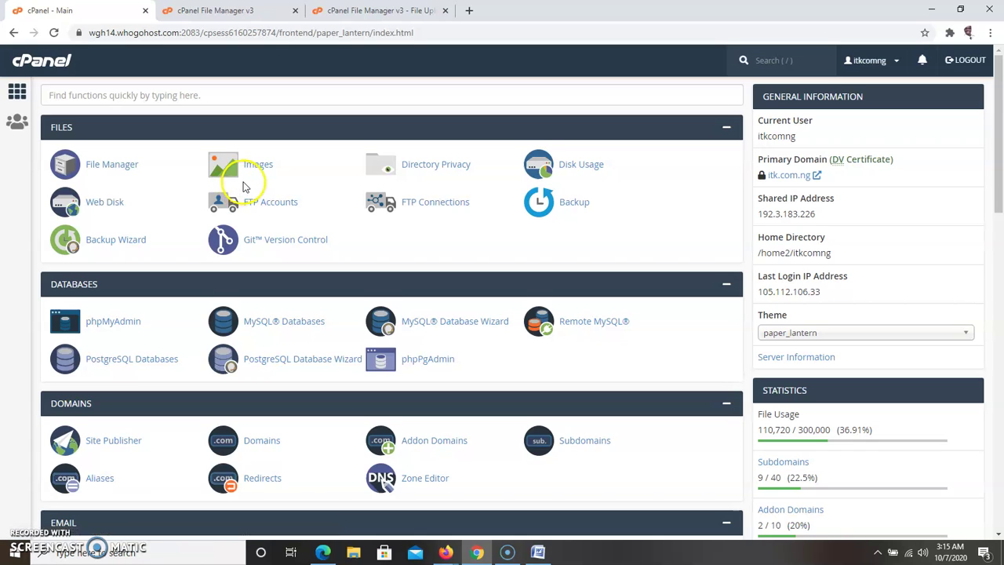
scroll(226, 193, down, 2)
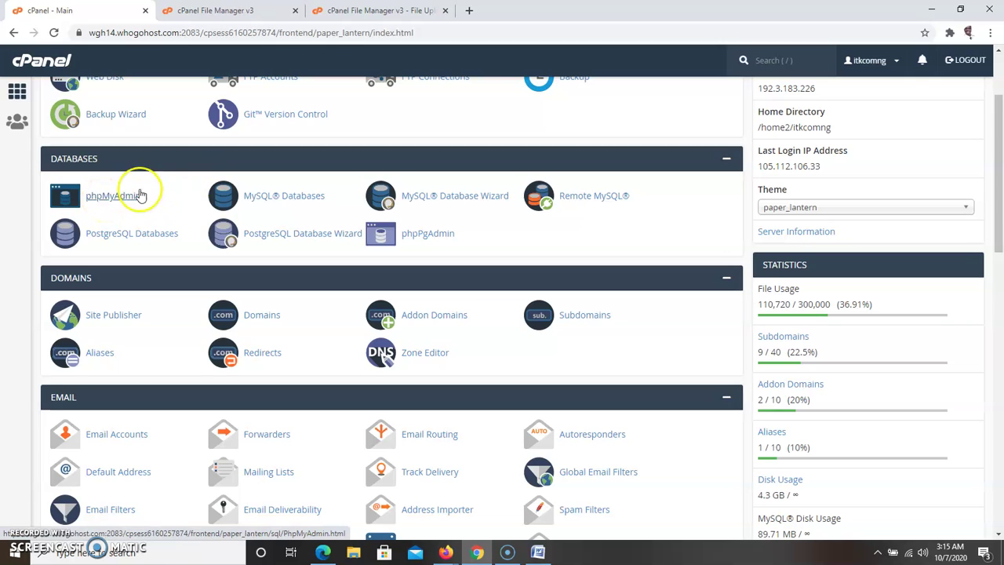
Launch phpMyAdmin and select itkcomng_vsdata in the navigation tree, confirming it has no tables.
click(128, 198)
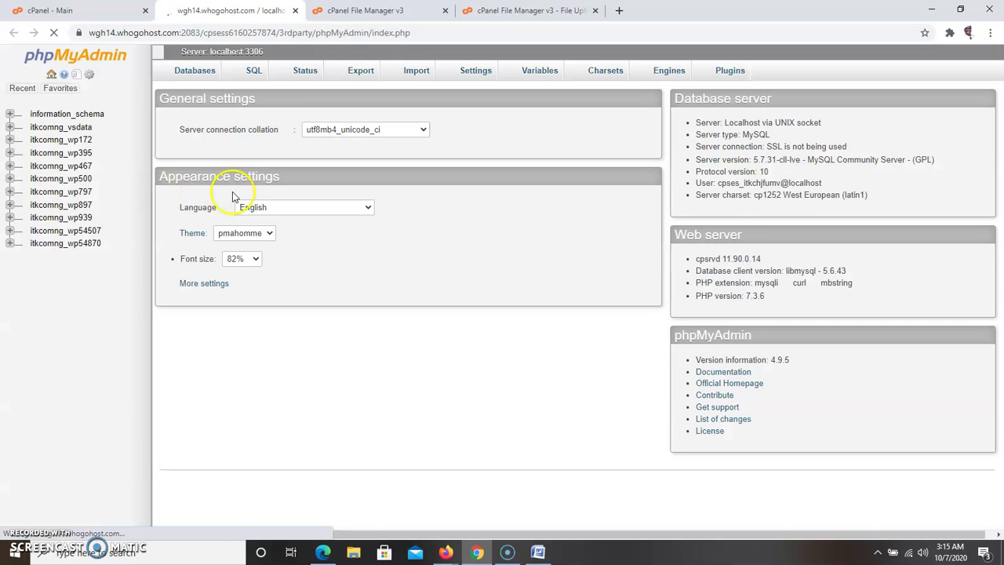
scroll(267, 208, down, 1)
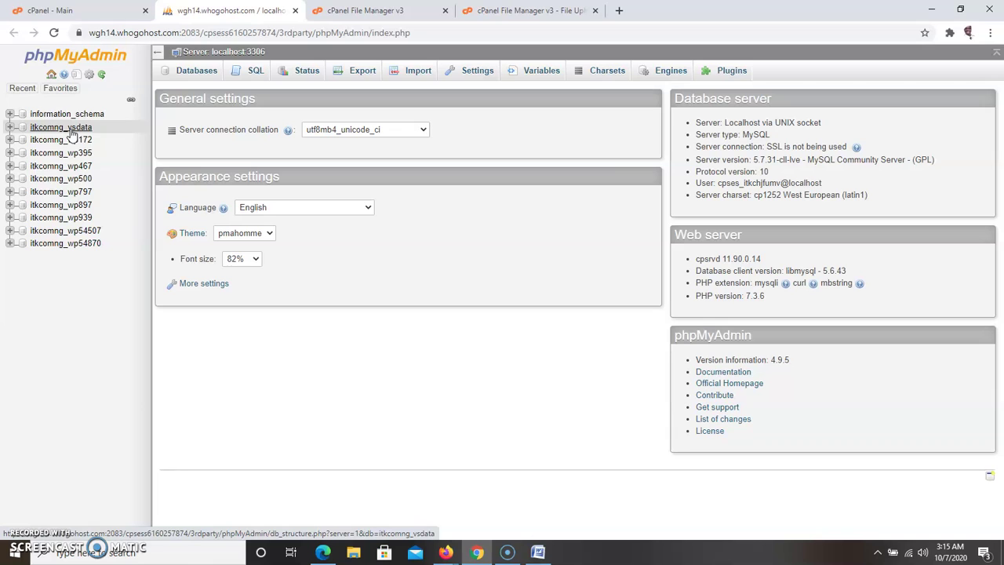
click(72, 128)
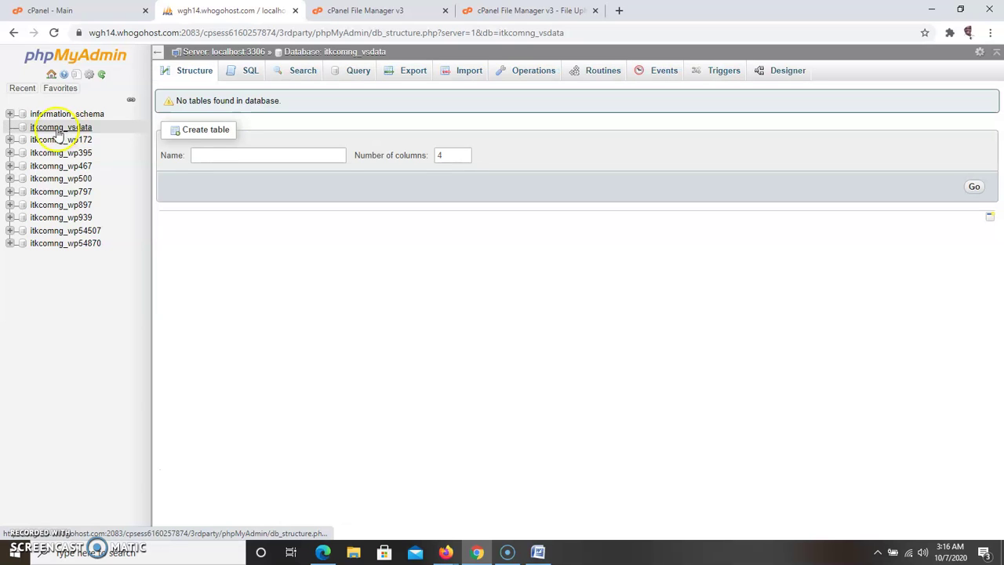
click(11, 124)
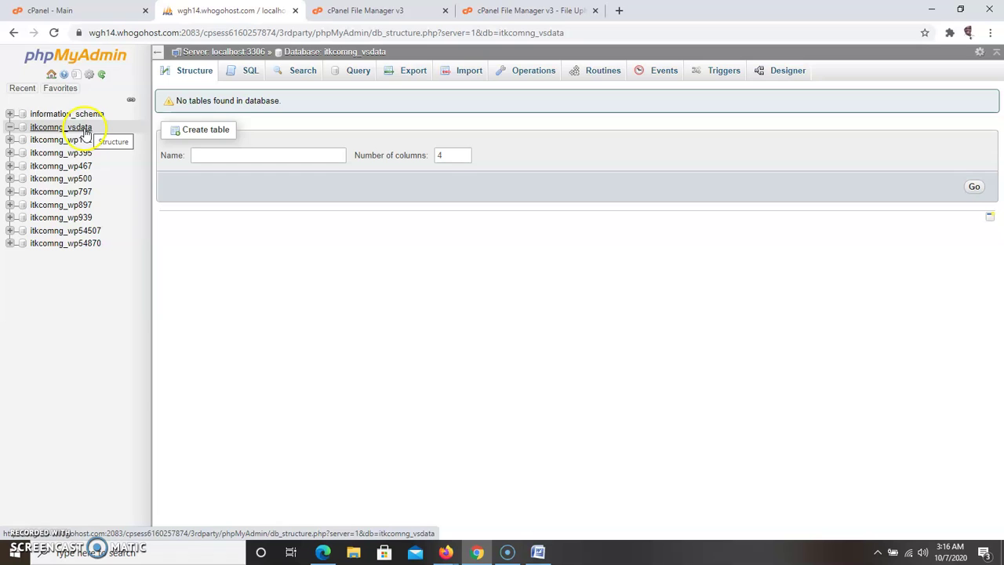
click(90, 128)
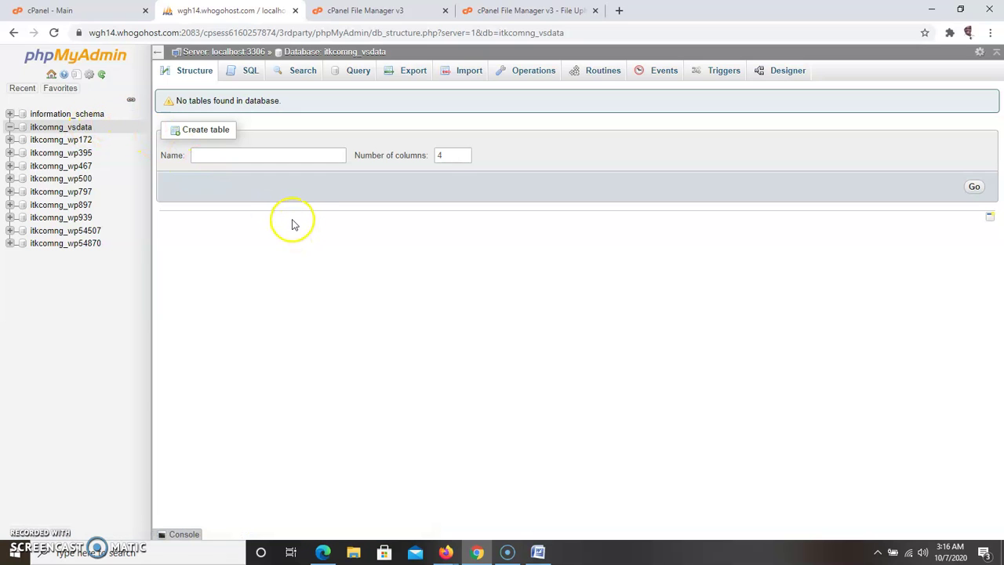